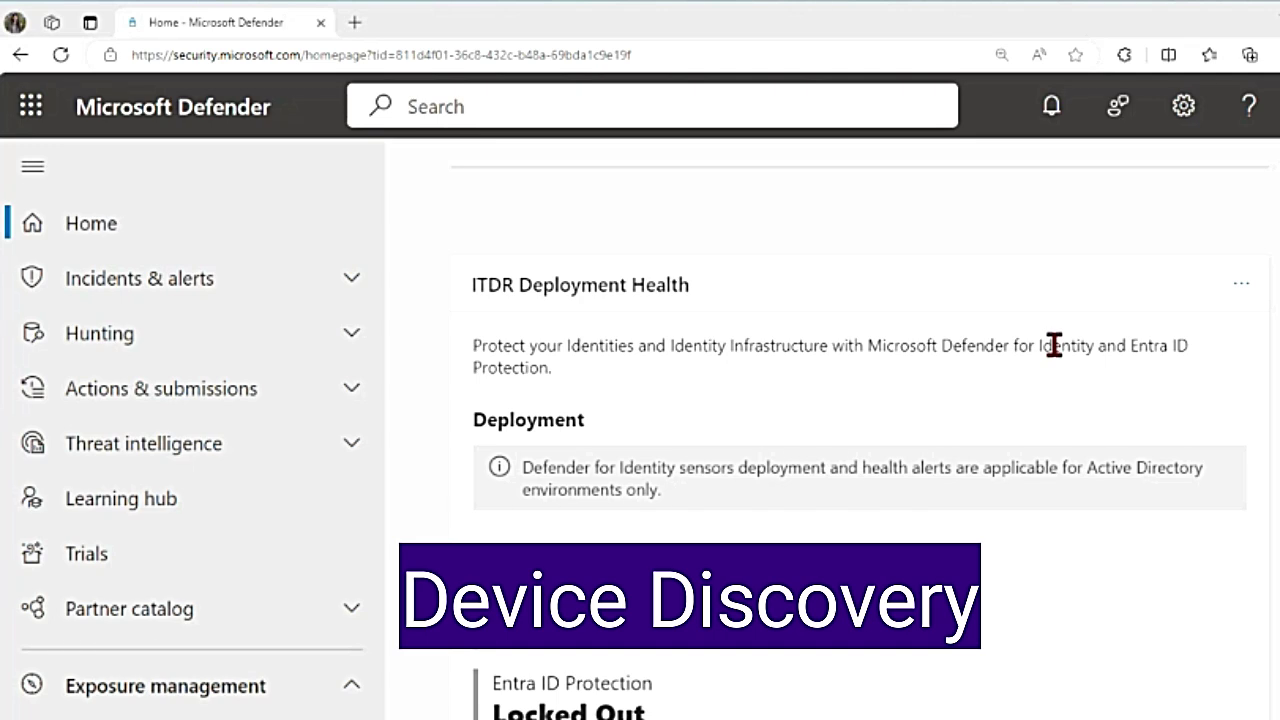
Step: Scroll the portal navigation down and open Settings, showing its six items including Device discovery
{"action": "left_click_drag", "start_coordinate": [169, 54], "coordinate": [313, 57]}
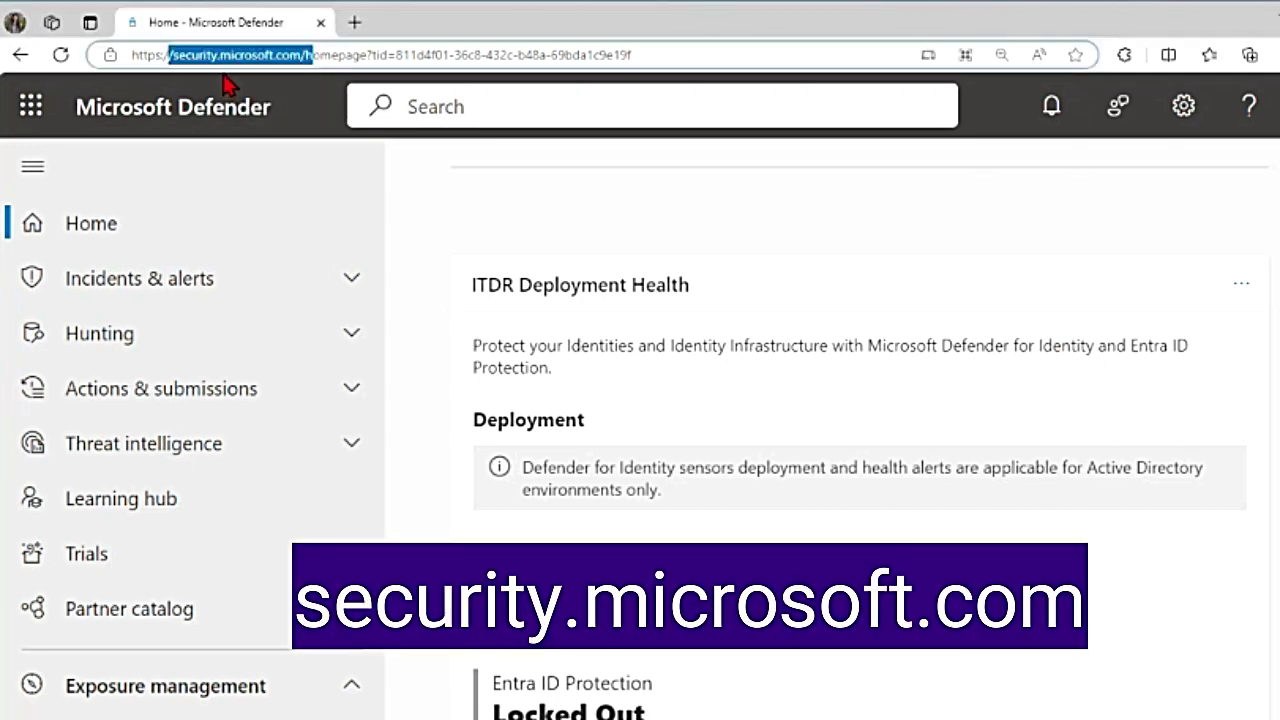
{"action": "scroll", "coordinate": [229, 549], "scroll_direction": "down", "scroll_amount": 10}
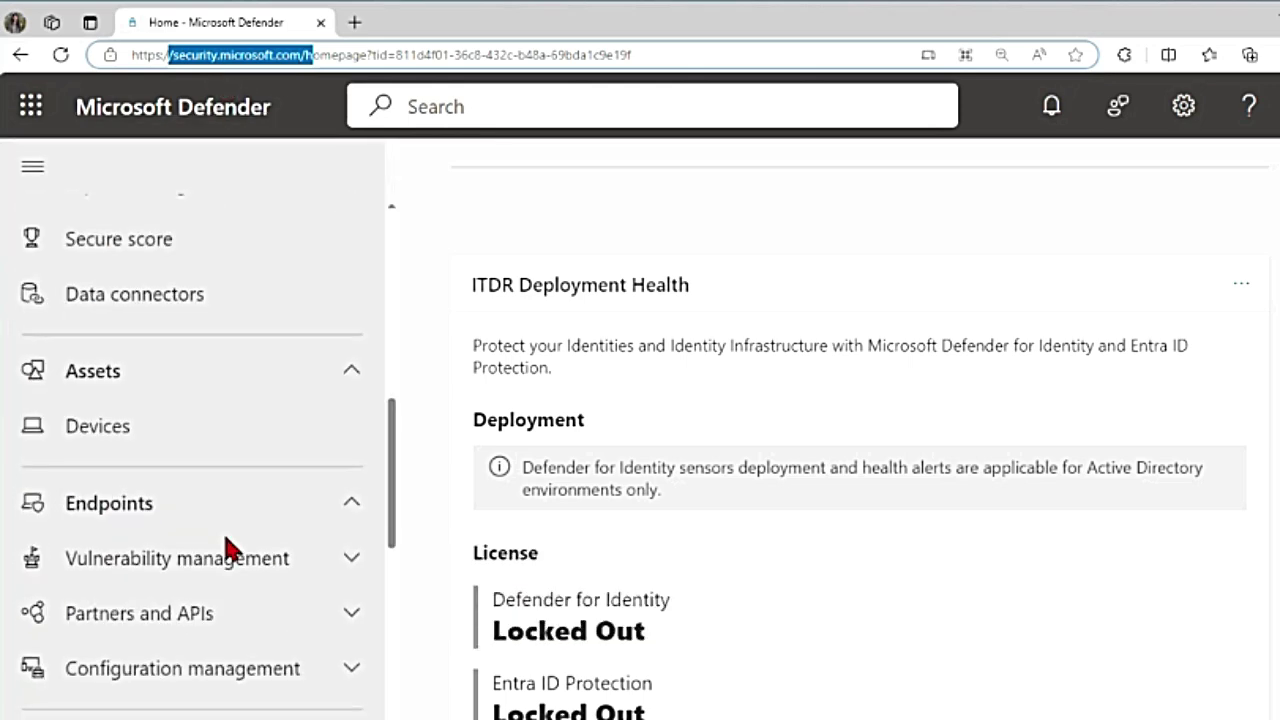
{"action": "scroll", "coordinate": [226, 546], "scroll_direction": "down", "scroll_amount": 3}
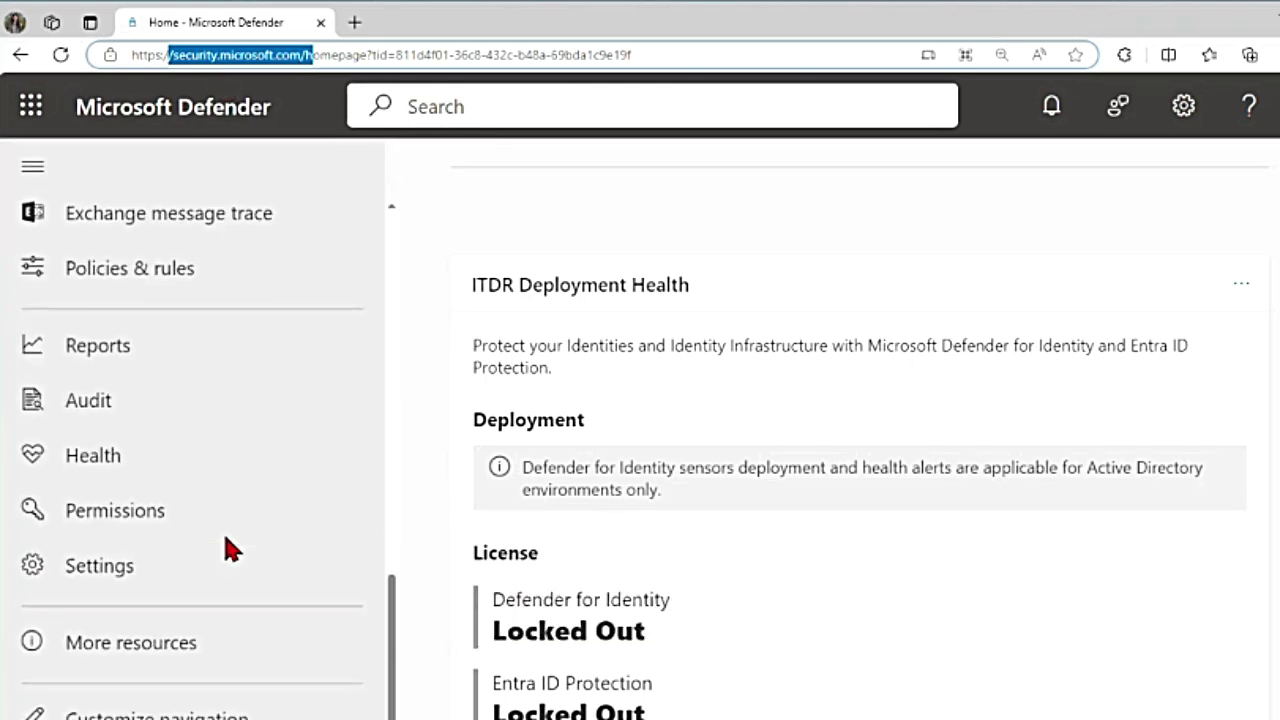
{"action": "left_click", "coordinate": [115, 578]}
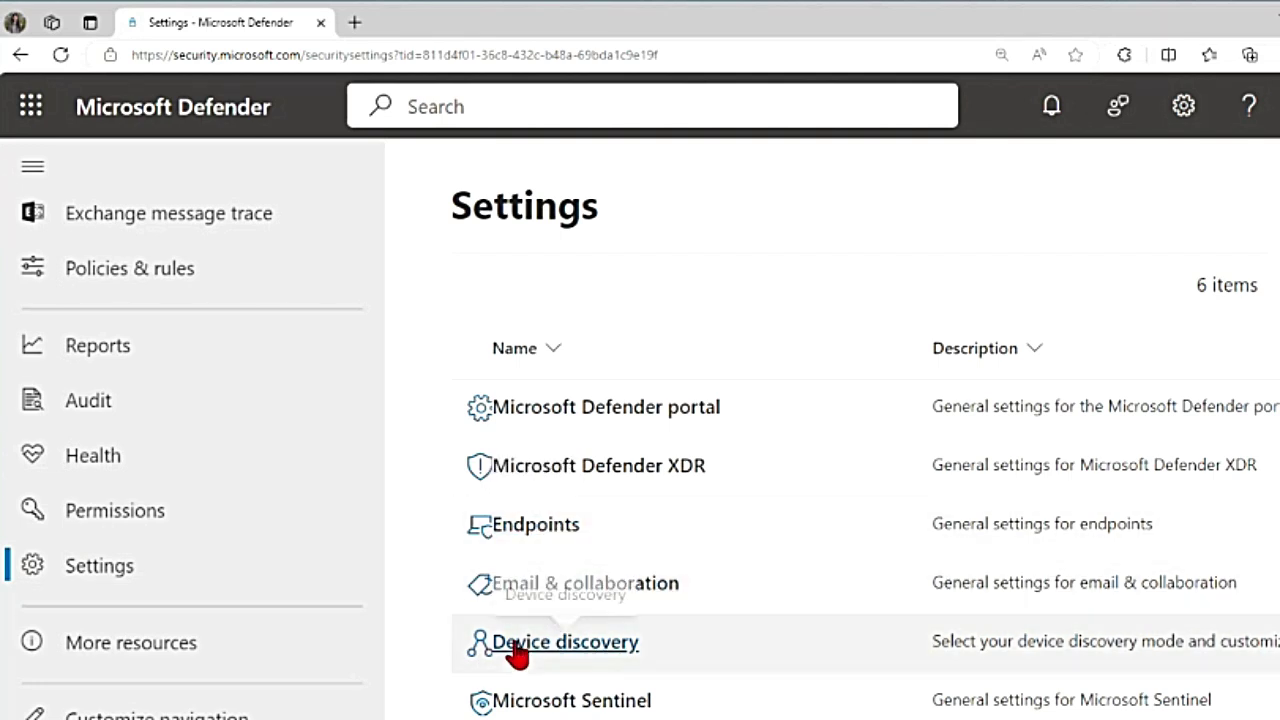
Step: Open the Device discovery settings and collapse the navigation to icons
{"action": "left_click", "coordinate": [578, 648]}
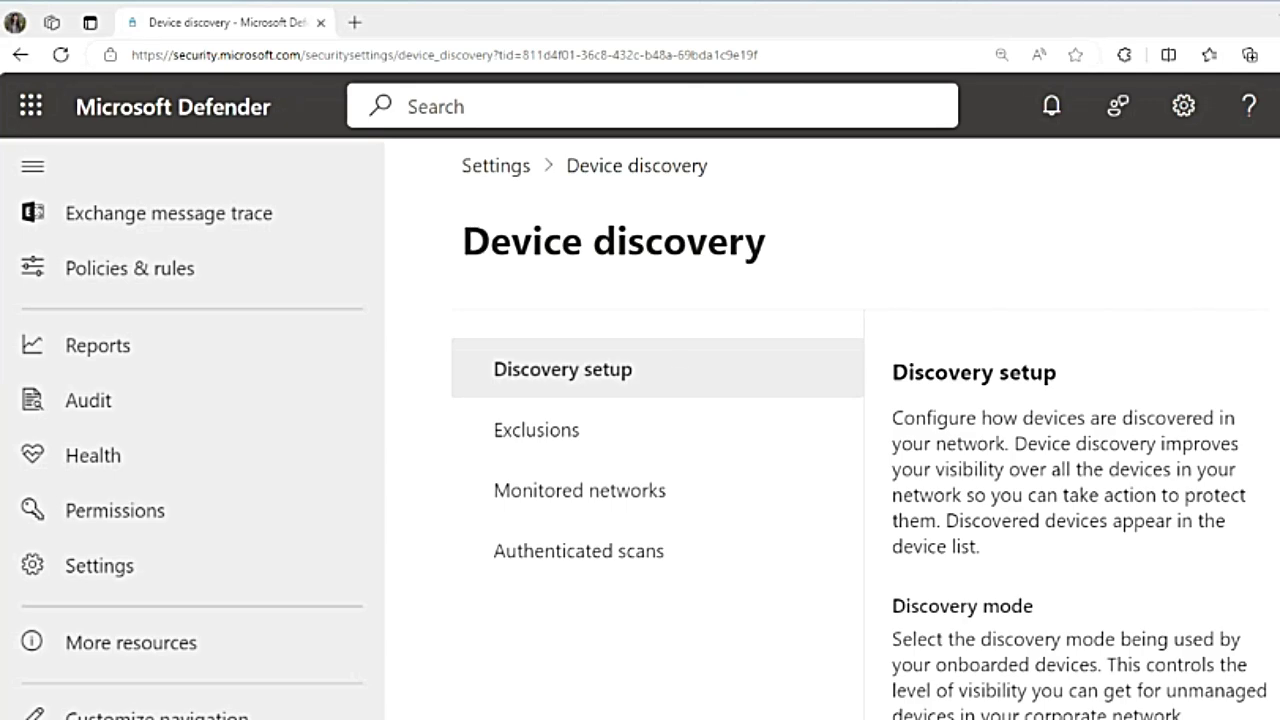
{"action": "left_click", "coordinate": [35, 168]}
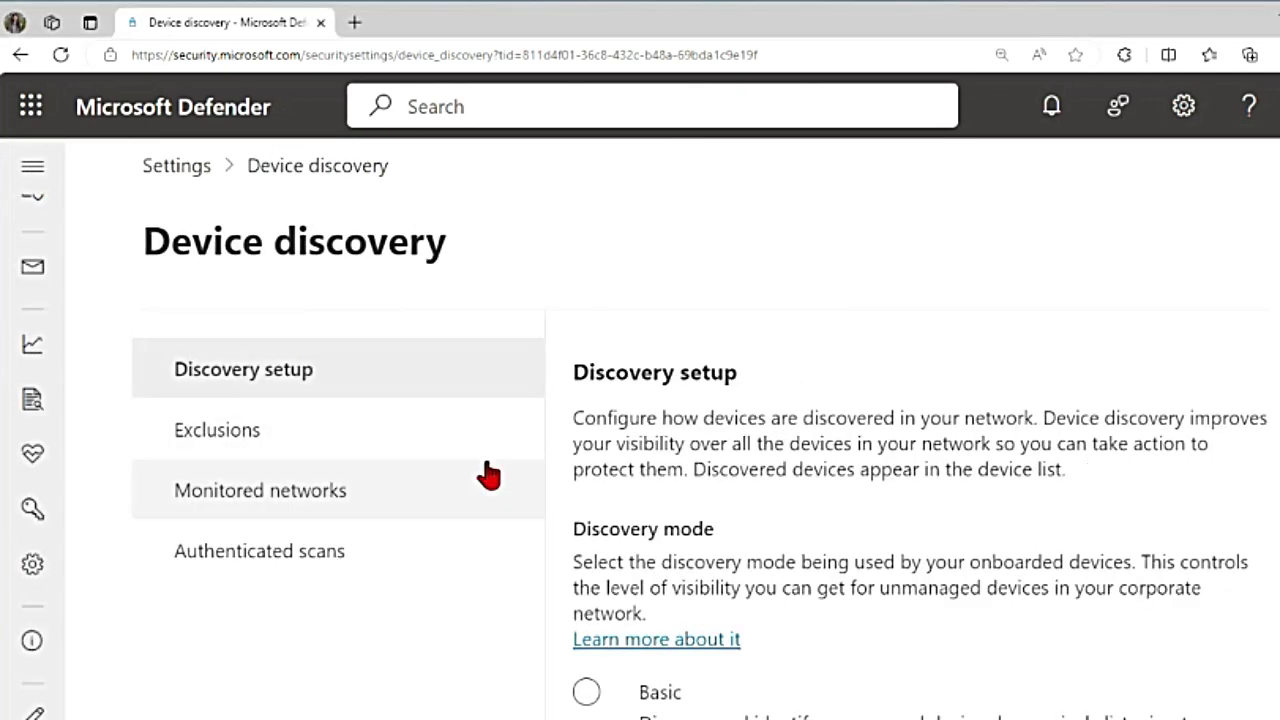
{"action": "scroll", "coordinate": [694, 477], "scroll_direction": "down", "scroll_amount": 2}
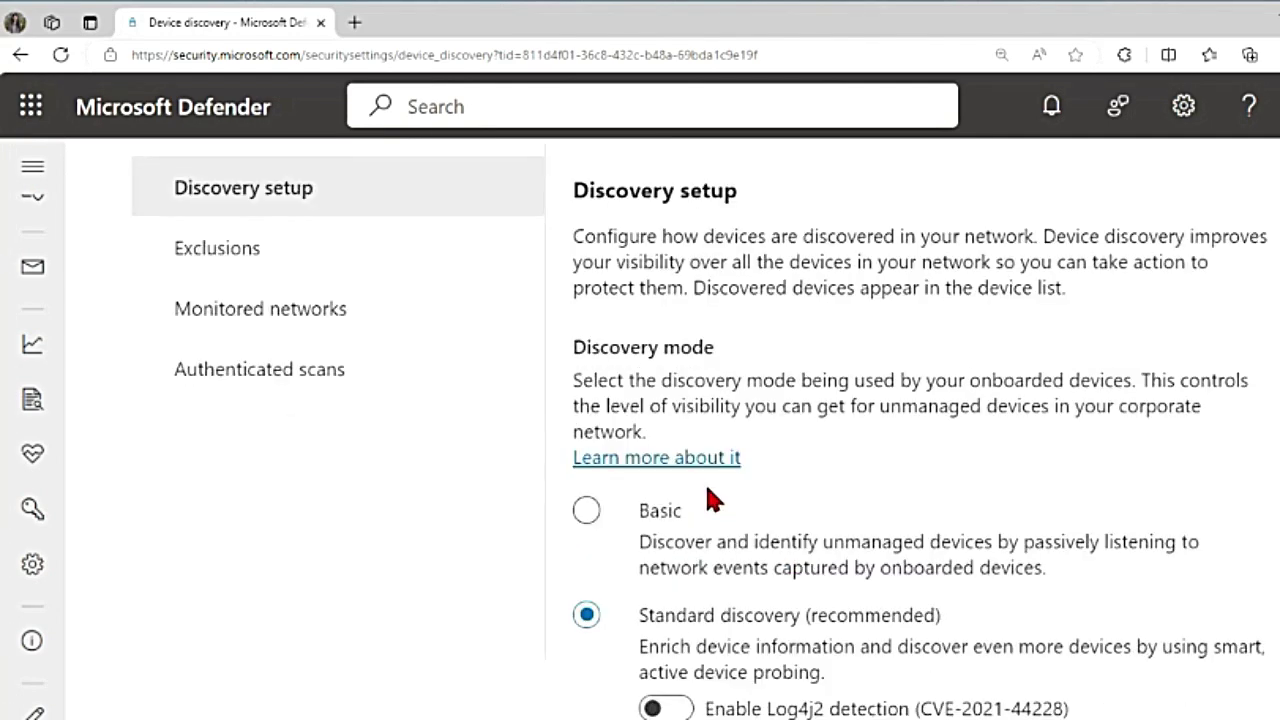
{"action": "scroll", "coordinate": [708, 500], "scroll_direction": "down", "scroll_amount": 1}
{"action": "scroll", "coordinate": [622, 318], "scroll_direction": "down", "scroll_amount": 1}
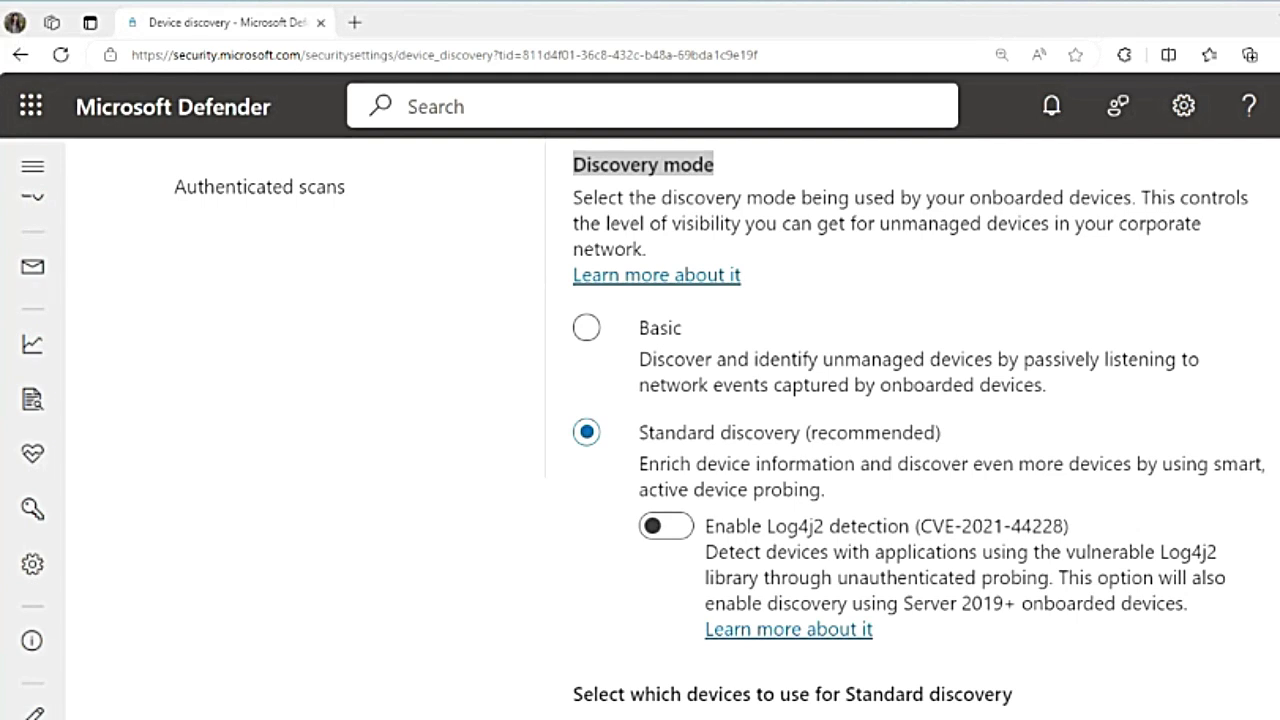
{"action": "scroll", "coordinate": [711, 437], "scroll_direction": "down", "scroll_amount": 1}
{"action": "left_click_drag", "start_coordinate": [713, 436], "coordinate": [1183, 511]}
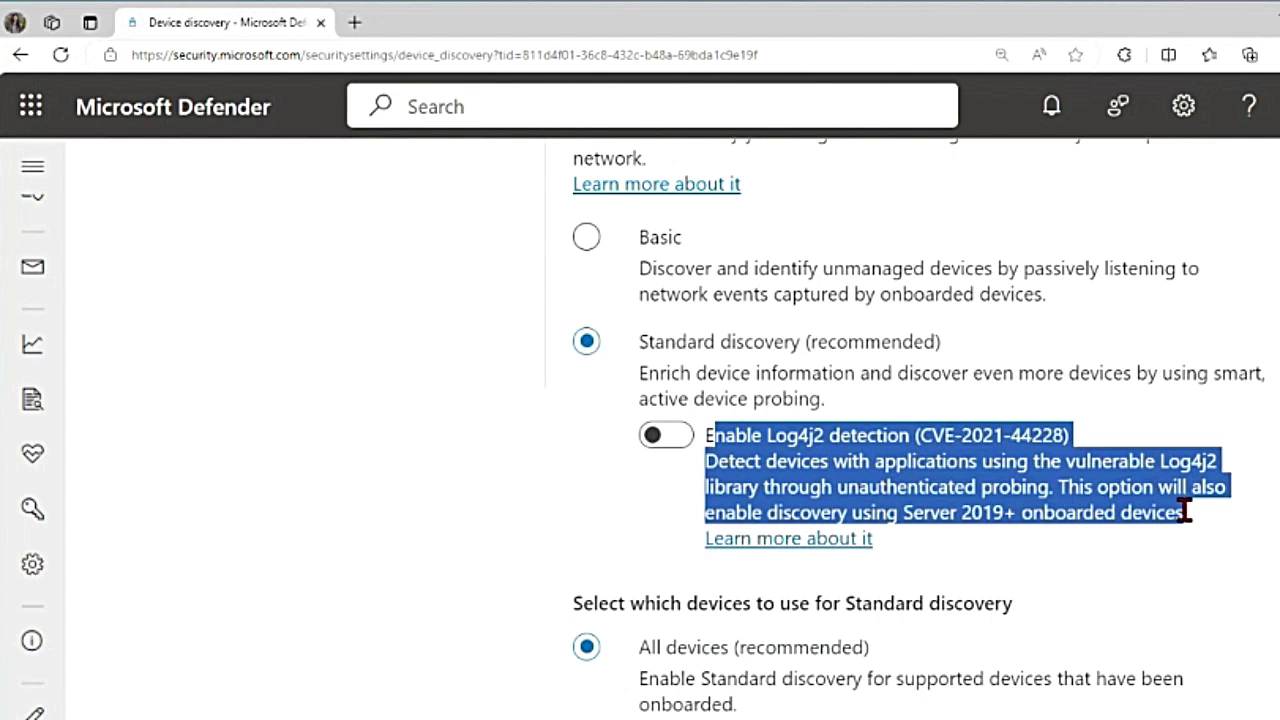
{"action": "left_click", "coordinate": [714, 470]}
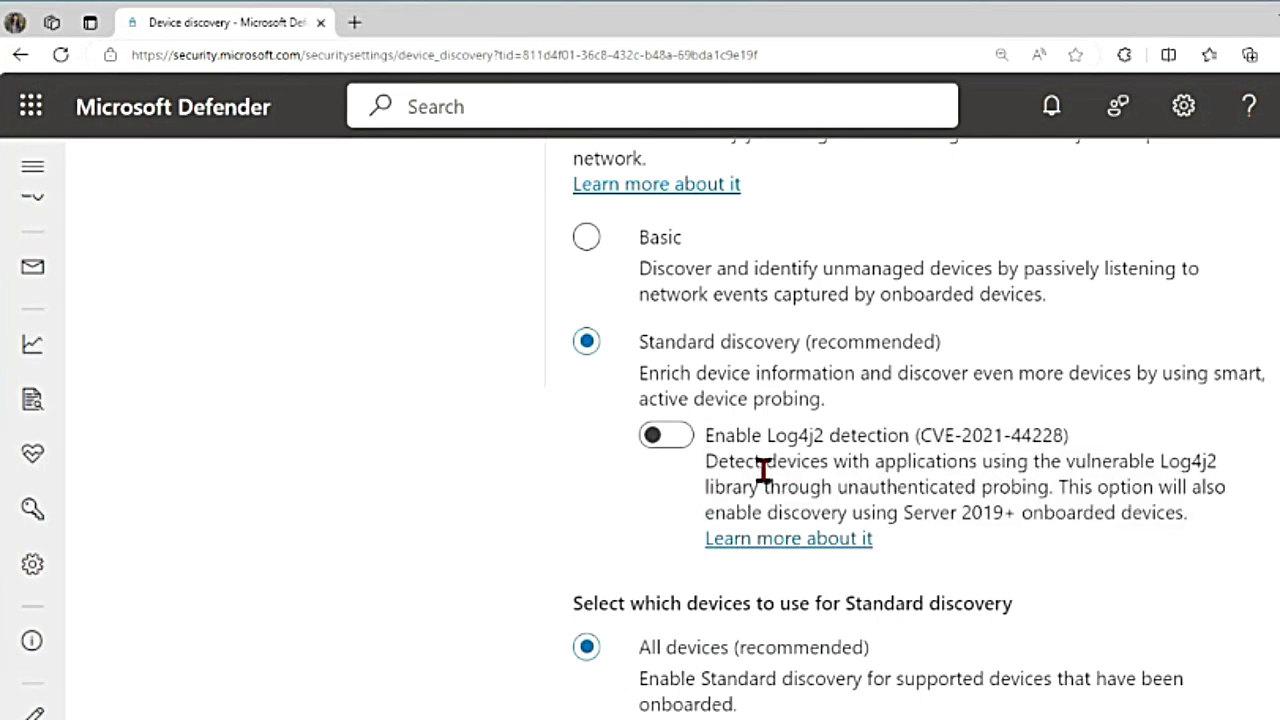
{"action": "double_click", "coordinate": [940, 462]}
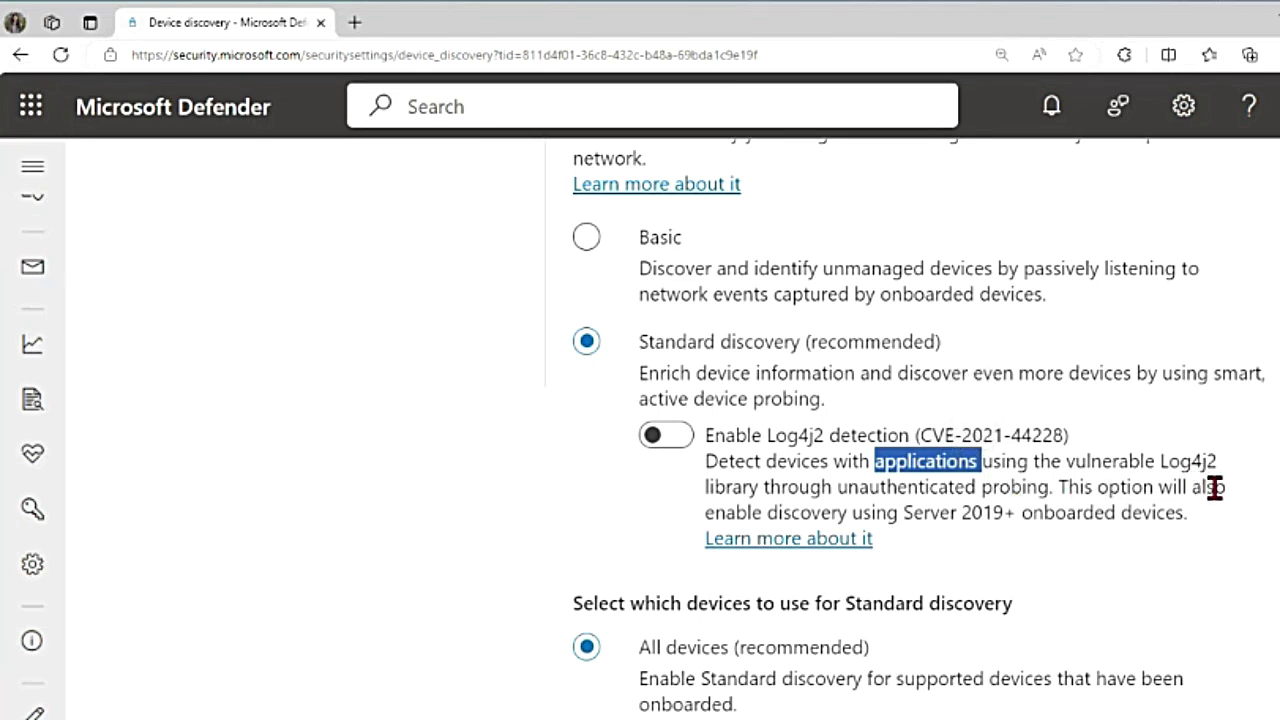
{"action": "double_click", "coordinate": [877, 488]}
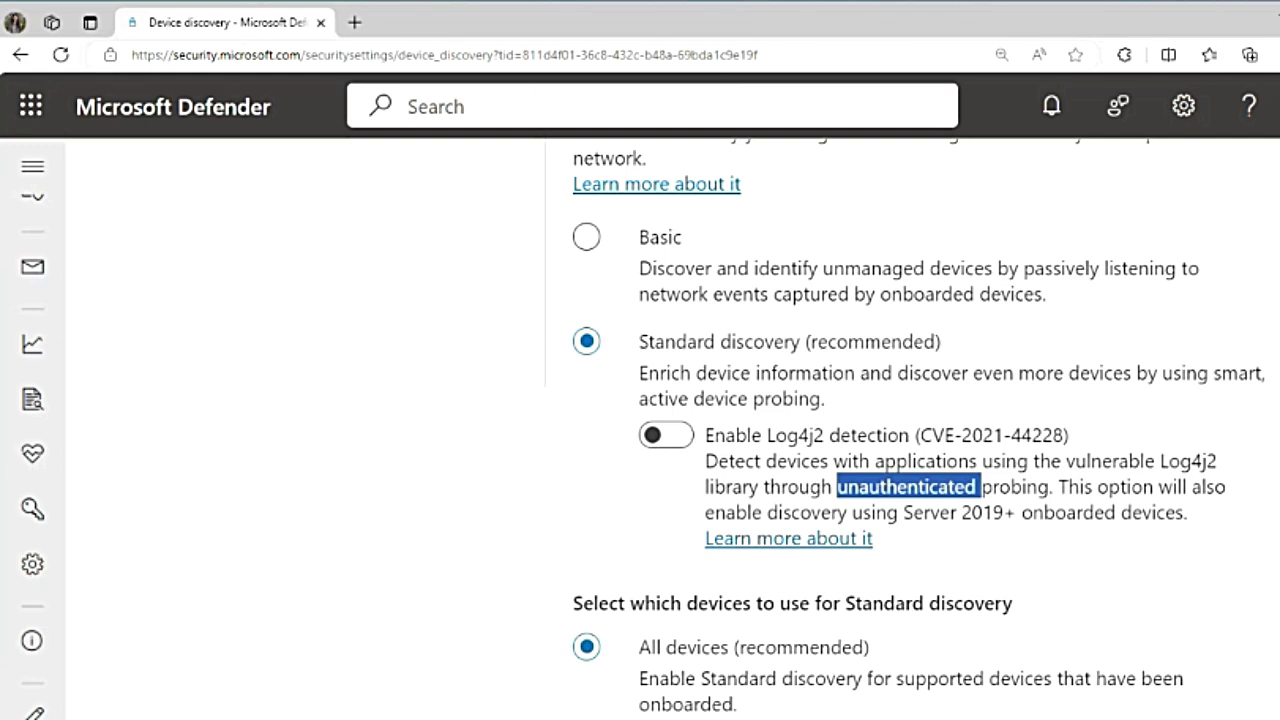
{"action": "scroll", "coordinate": [766, 651], "scroll_direction": "down", "scroll_amount": 2}
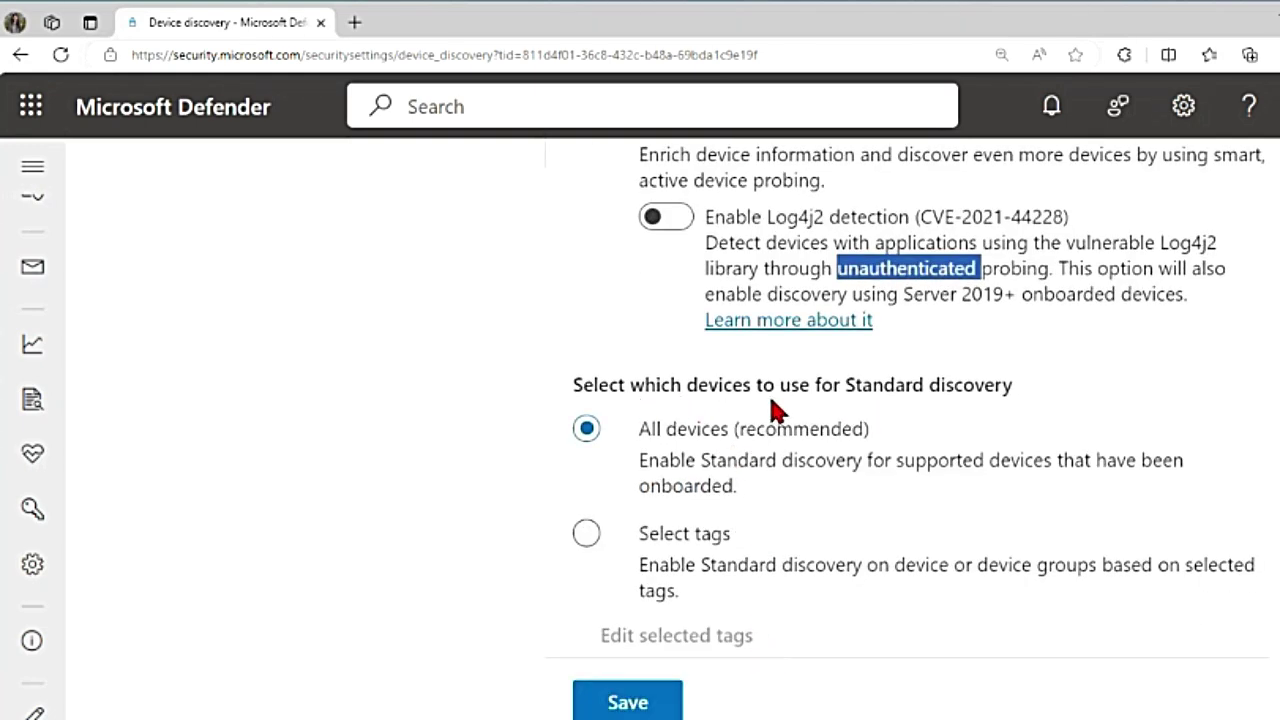
Step: Switch Standard discovery's device selection from all devices to Select tags
{"action": "left_click_drag", "start_coordinate": [843, 388], "coordinate": [1037, 394]}
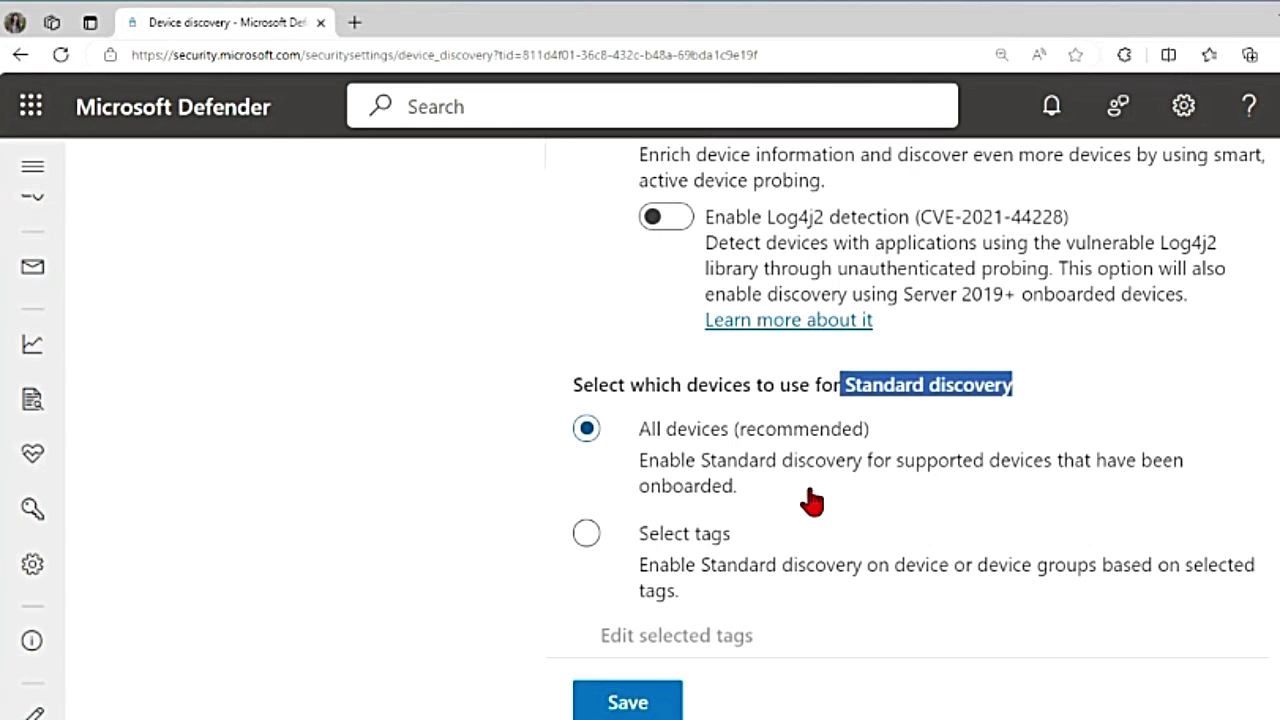
{"action": "left_click", "coordinate": [718, 540]}
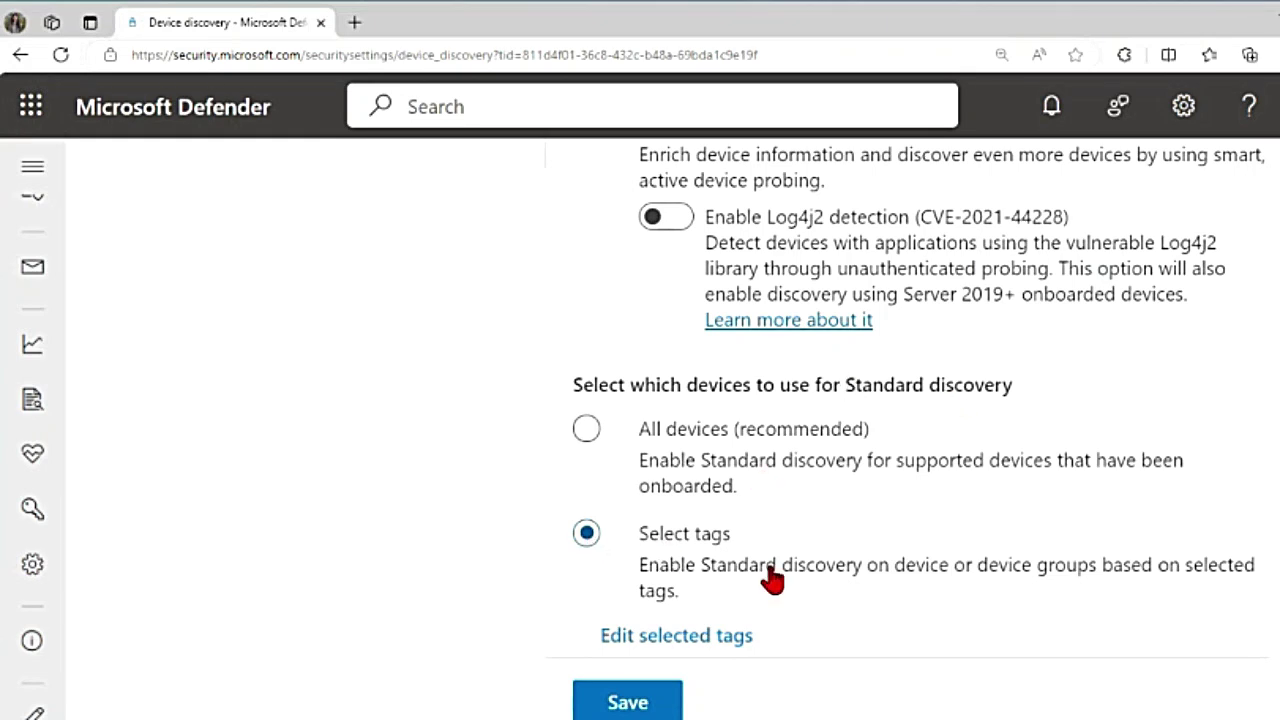
{"action": "scroll", "coordinate": [772, 580], "scroll_direction": "up", "scroll_amount": 5}
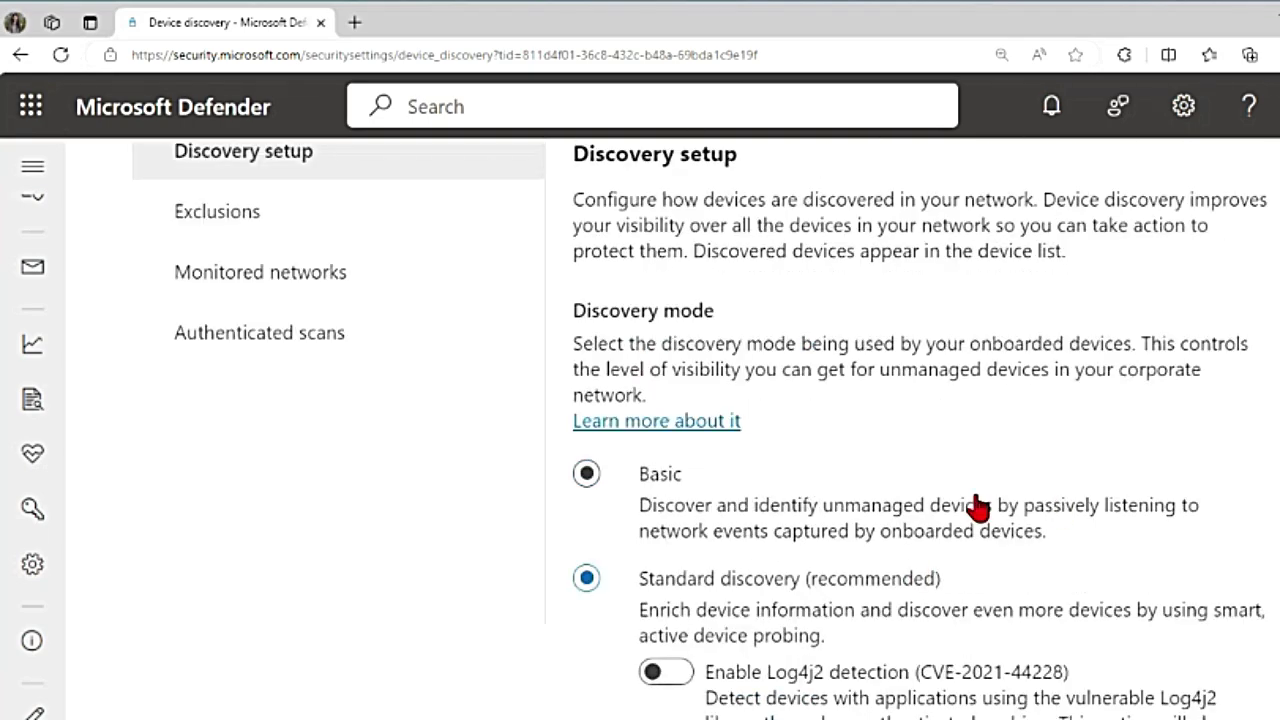
{"action": "scroll", "coordinate": [975, 508], "scroll_direction": "down", "scroll_amount": 5}
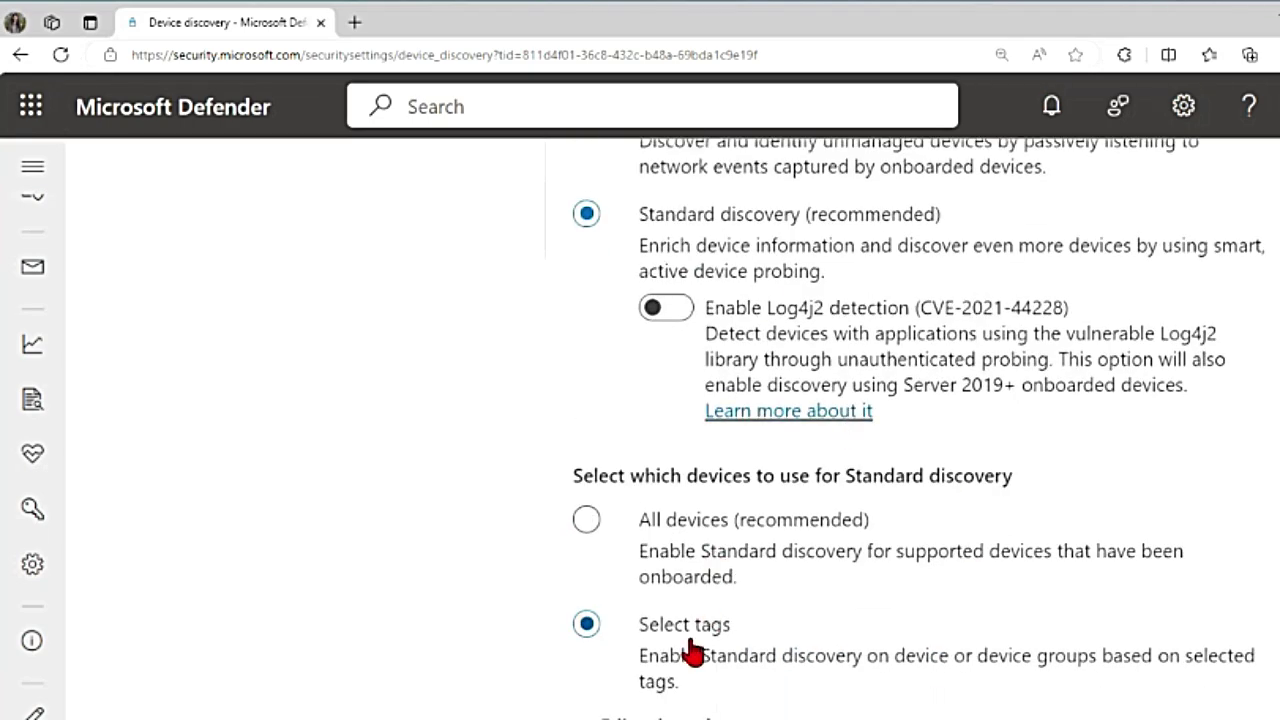
{"action": "scroll", "coordinate": [691, 651], "scroll_direction": "down", "scroll_amount": 1}
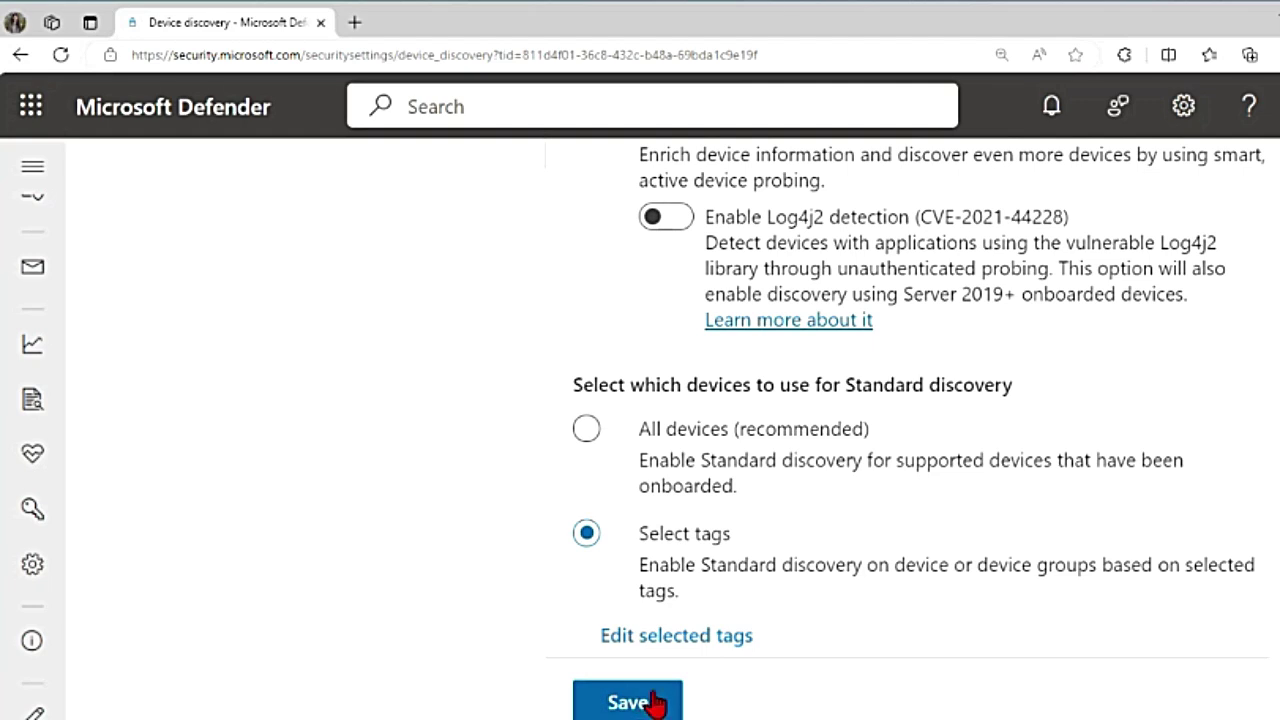
{"action": "scroll", "coordinate": [886, 497], "scroll_direction": "up", "scroll_amount": 3}
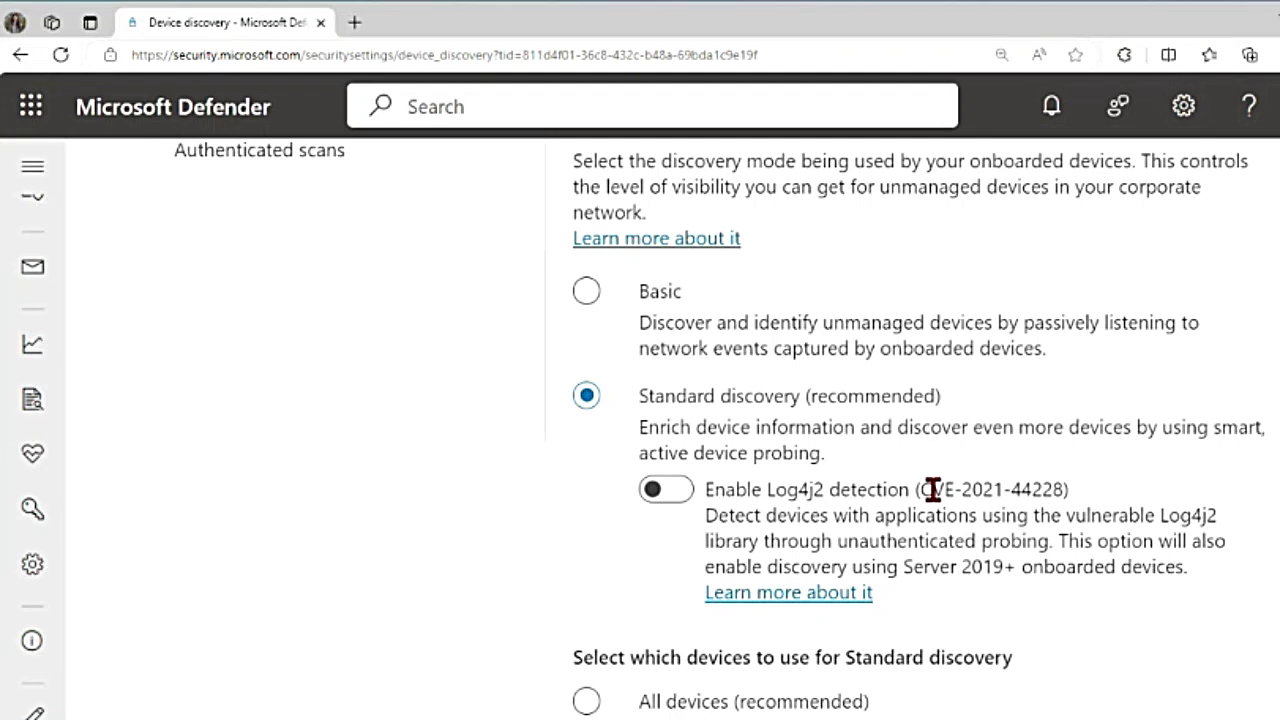
Step: Expand the left navigation to full labels and scroll it down toward Settings
{"action": "scroll", "coordinate": [932, 490], "scroll_direction": "up", "scroll_amount": 1}
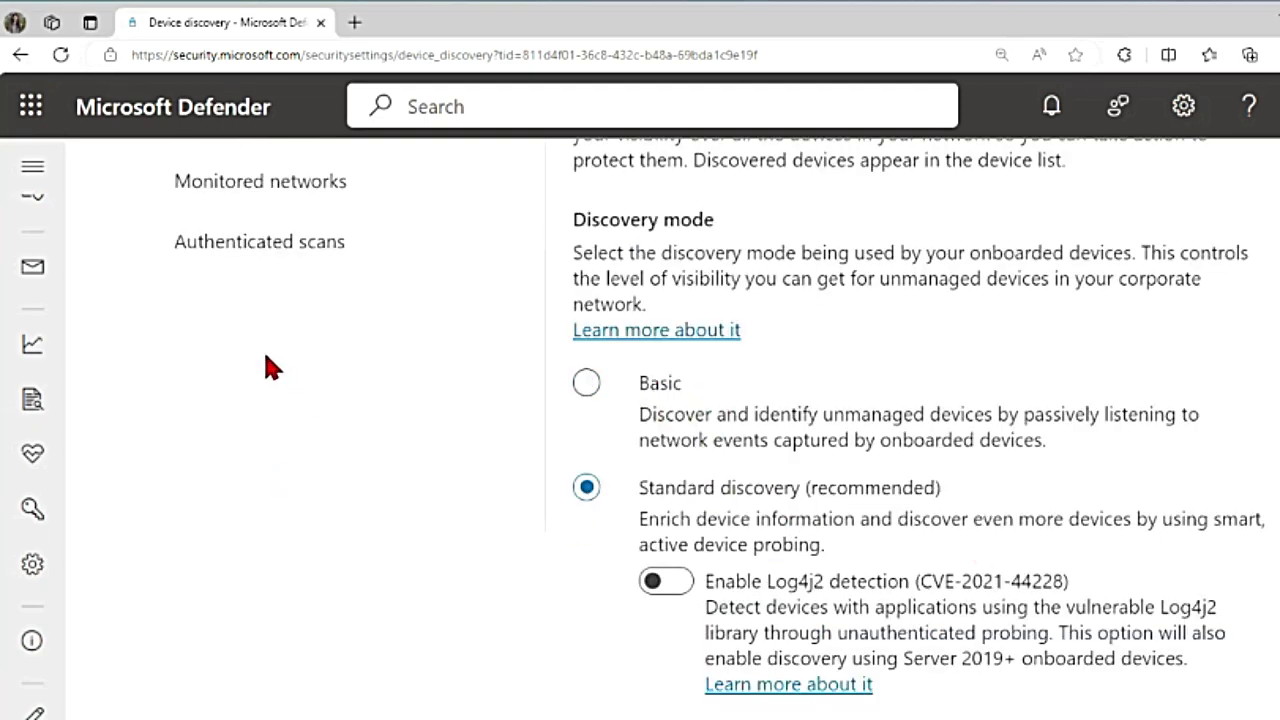
{"action": "left_click", "coordinate": [33, 166]}
{"action": "scroll", "coordinate": [208, 555], "scroll_direction": "down", "scroll_amount": 4}
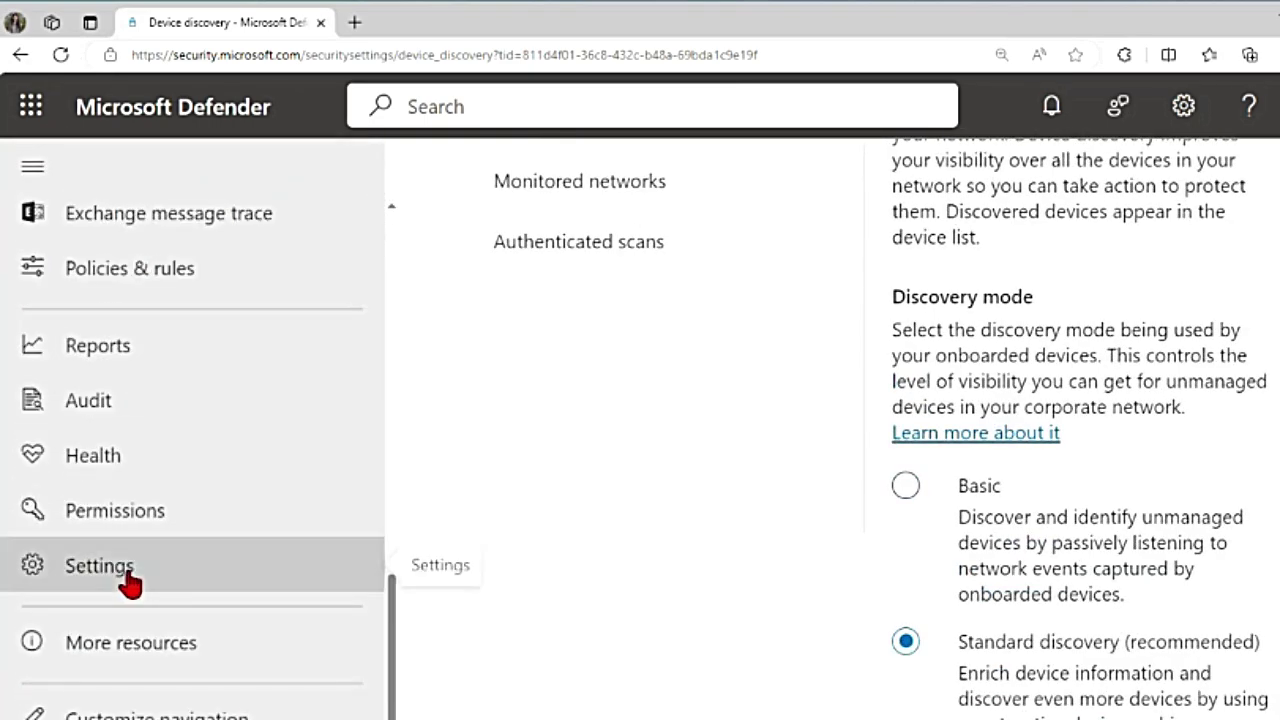
Step: Verify Device discovery is On in Endpoints Advanced features, then return to the Settings list
{"action": "left_click", "coordinate": [128, 578]}
{"action": "left_click", "coordinate": [555, 545]}
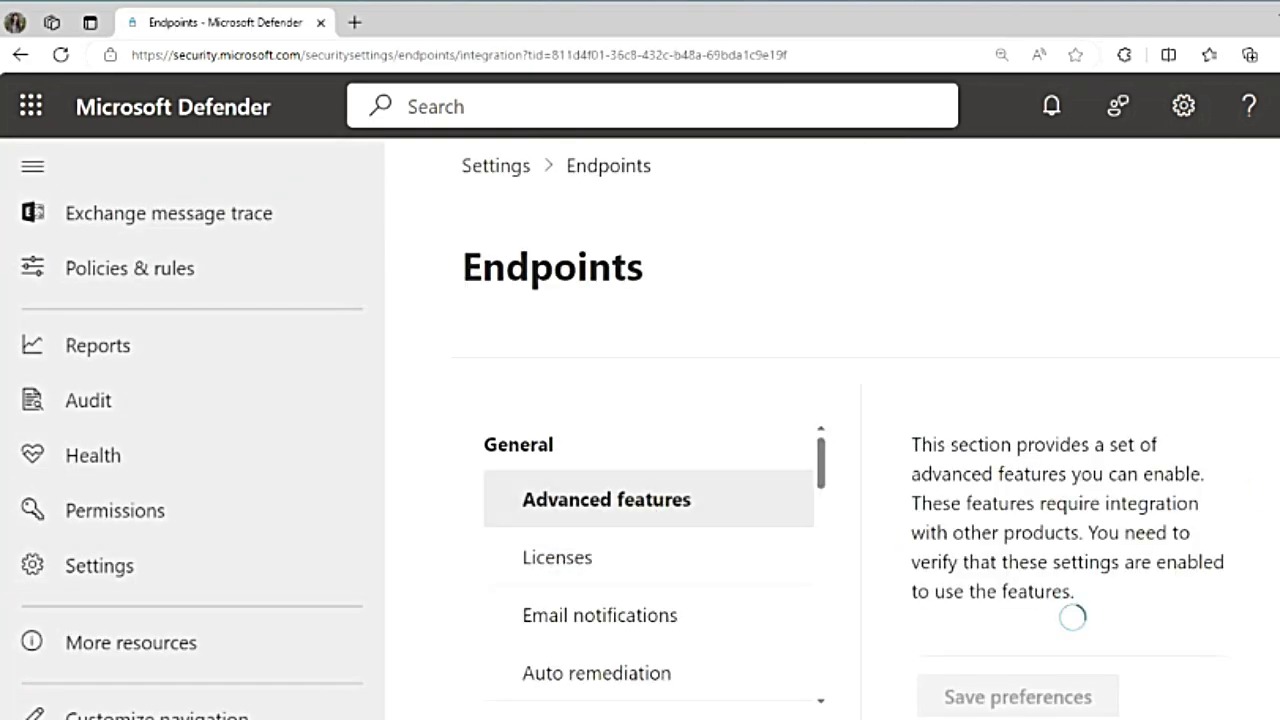
{"action": "left_click", "coordinate": [33, 174]}
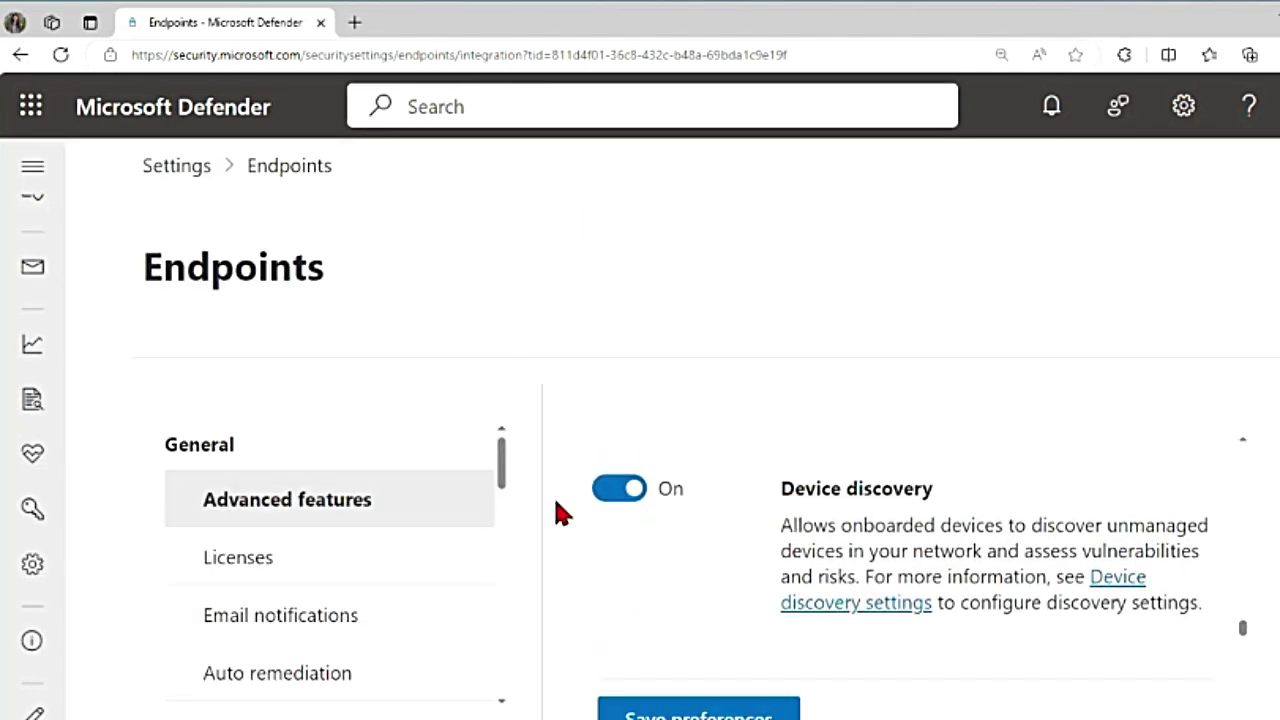
{"action": "left_click_drag", "start_coordinate": [781, 490], "coordinate": [935, 492]}
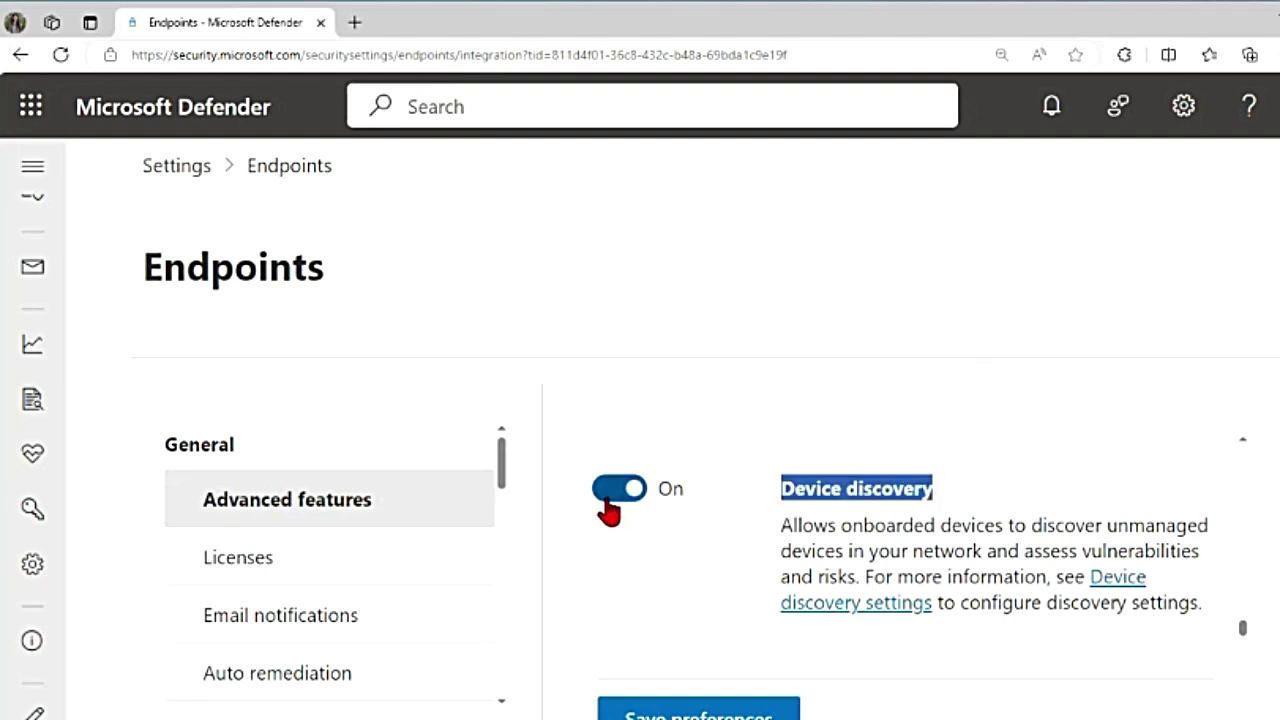
{"action": "left_click", "coordinate": [33, 166]}
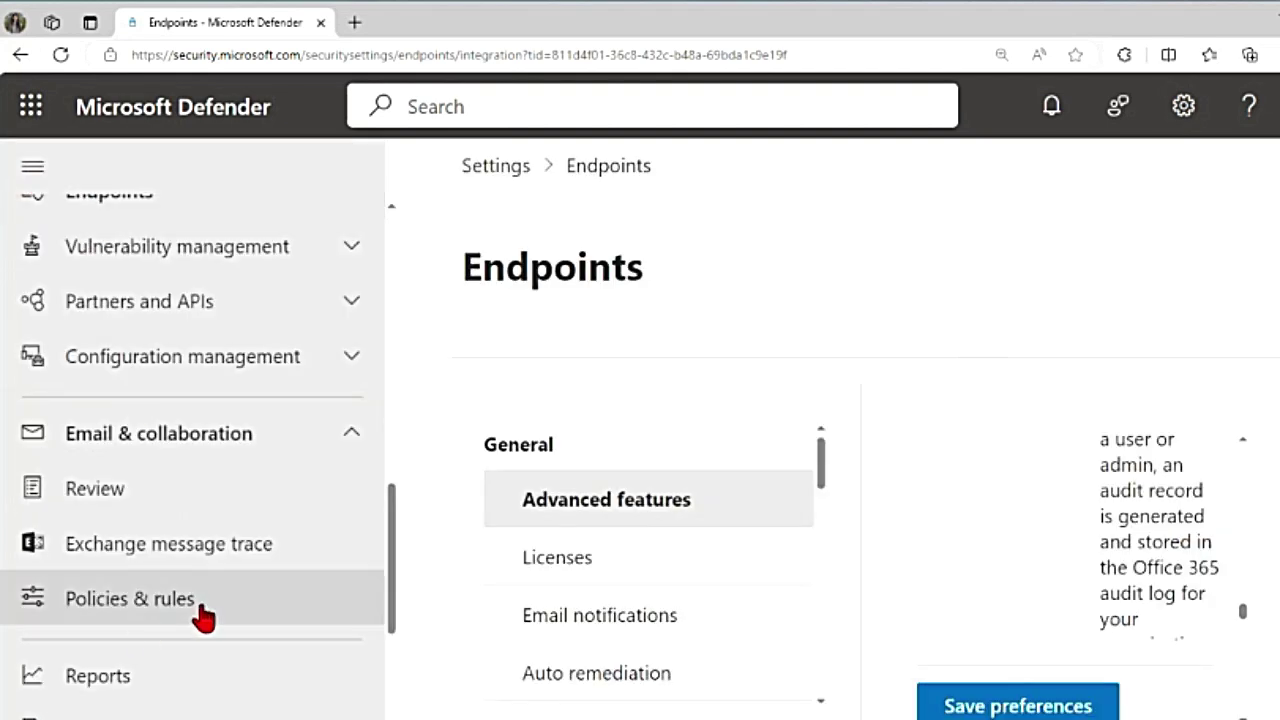
{"action": "scroll", "coordinate": [200, 609], "scroll_direction": "down", "scroll_amount": 3}
{"action": "left_click", "coordinate": [130, 576]}
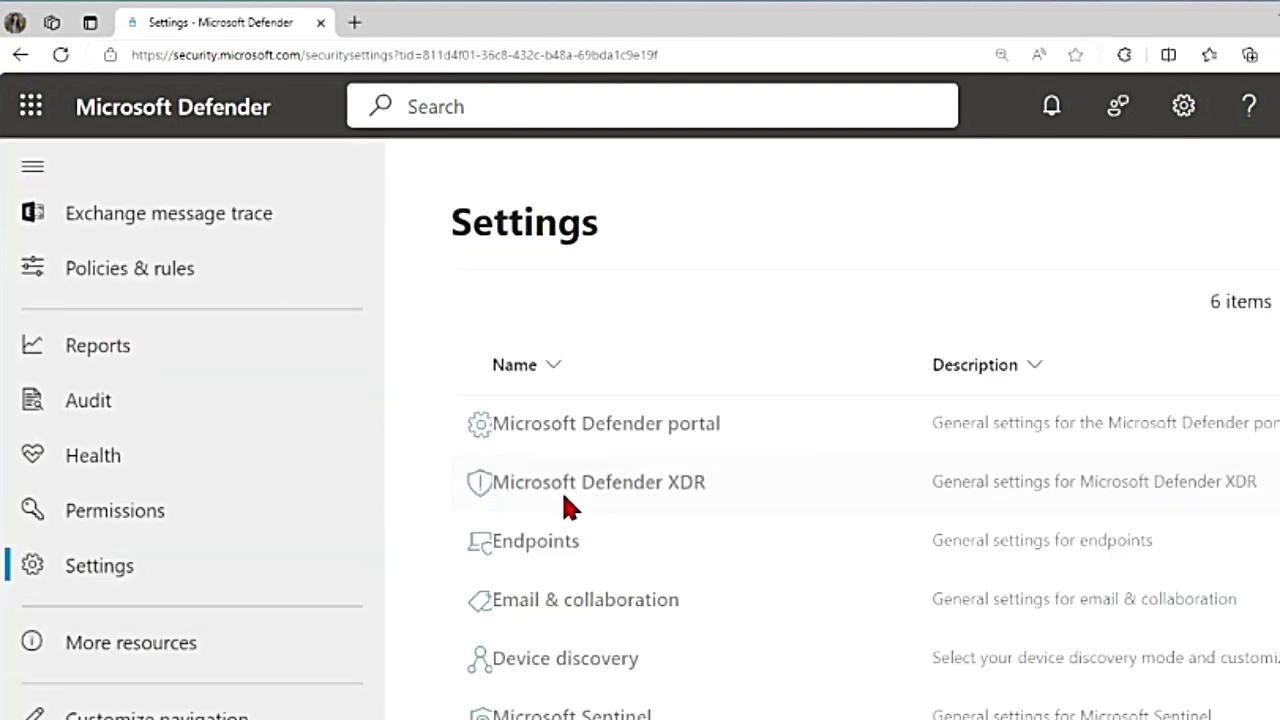
{"action": "left_click", "coordinate": [578, 650]}
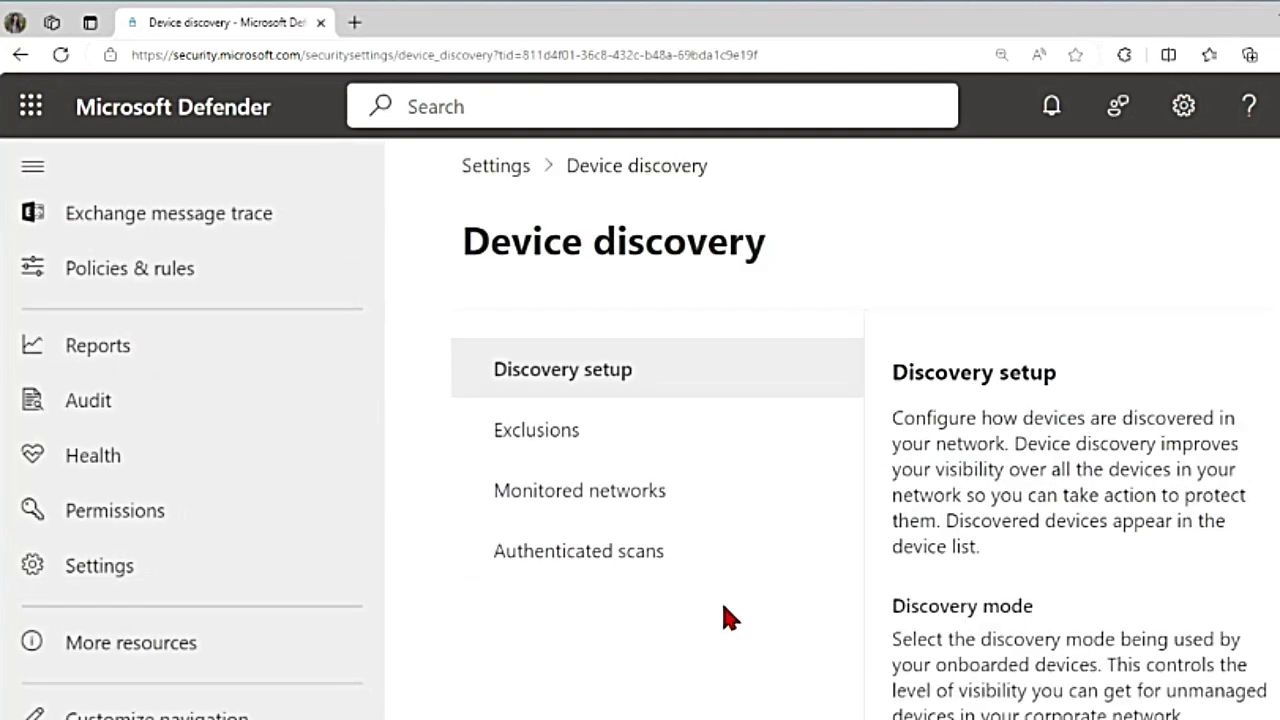
{"action": "left_click", "coordinate": [218, 449]}
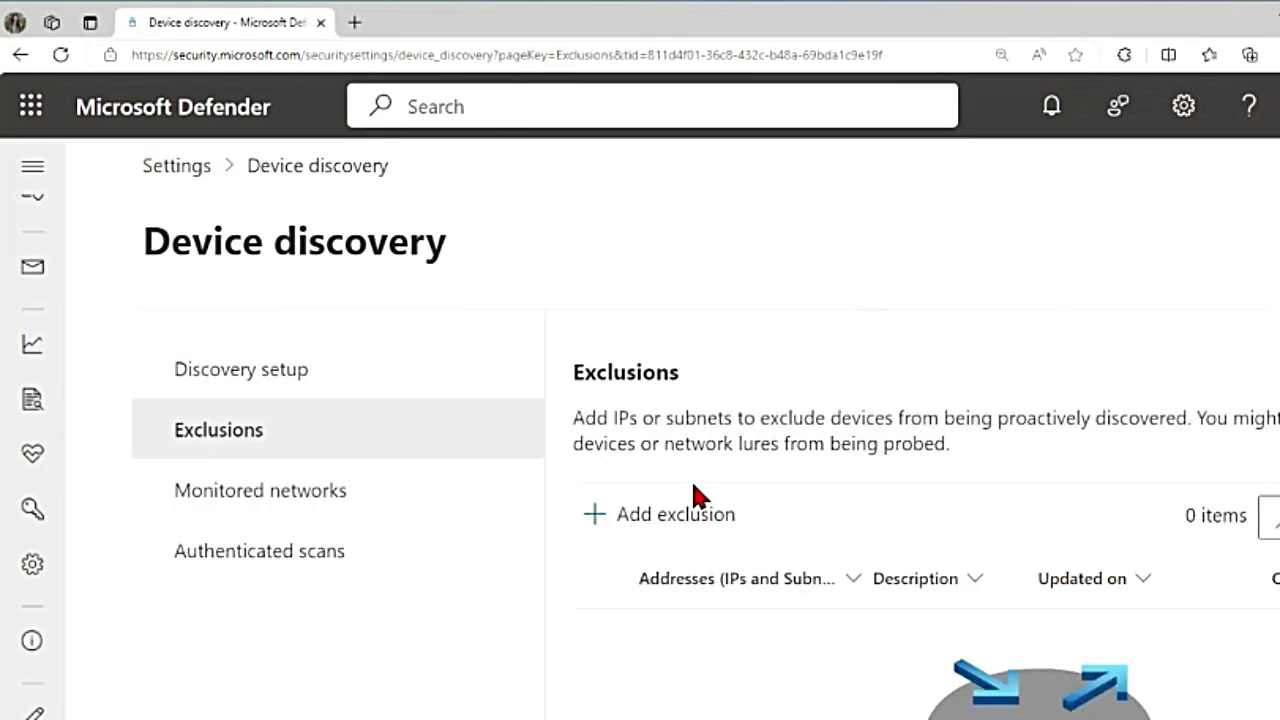
{"action": "scroll", "coordinate": [1250, 420], "scroll_direction": "down", "scroll_amount": 1}
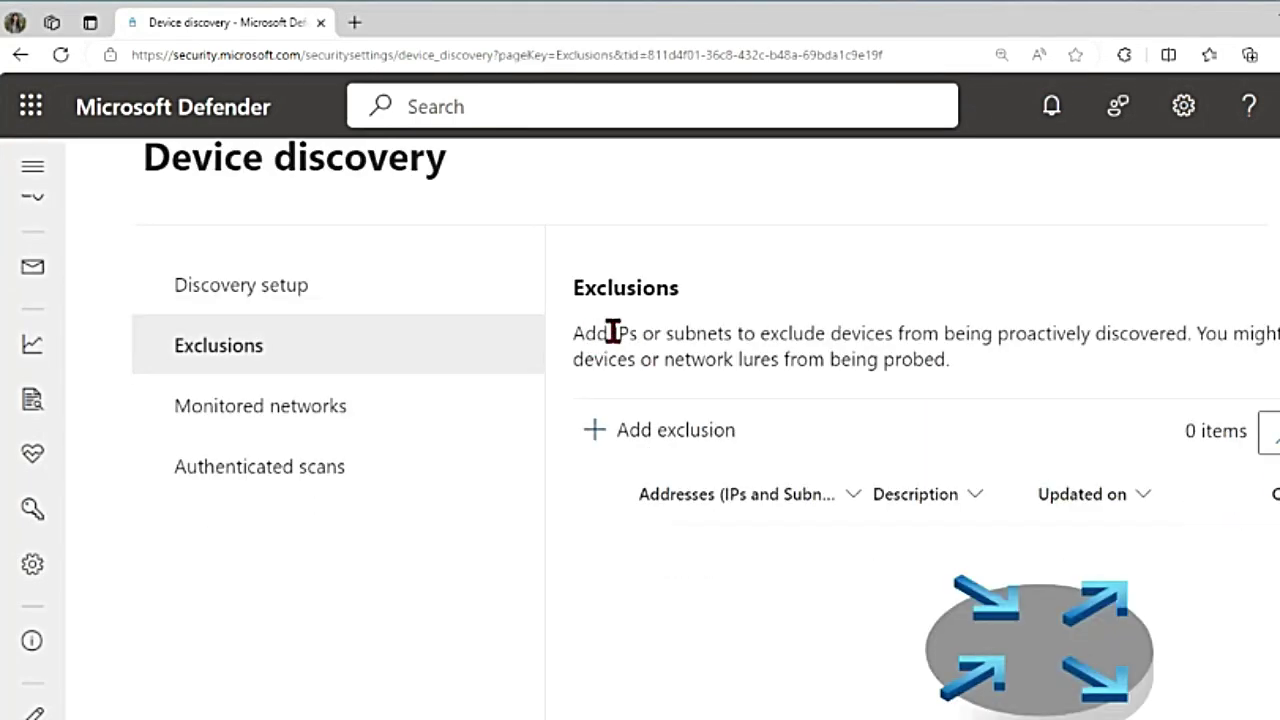
{"action": "left_click_drag", "start_coordinate": [611, 332], "coordinate": [737, 332]}
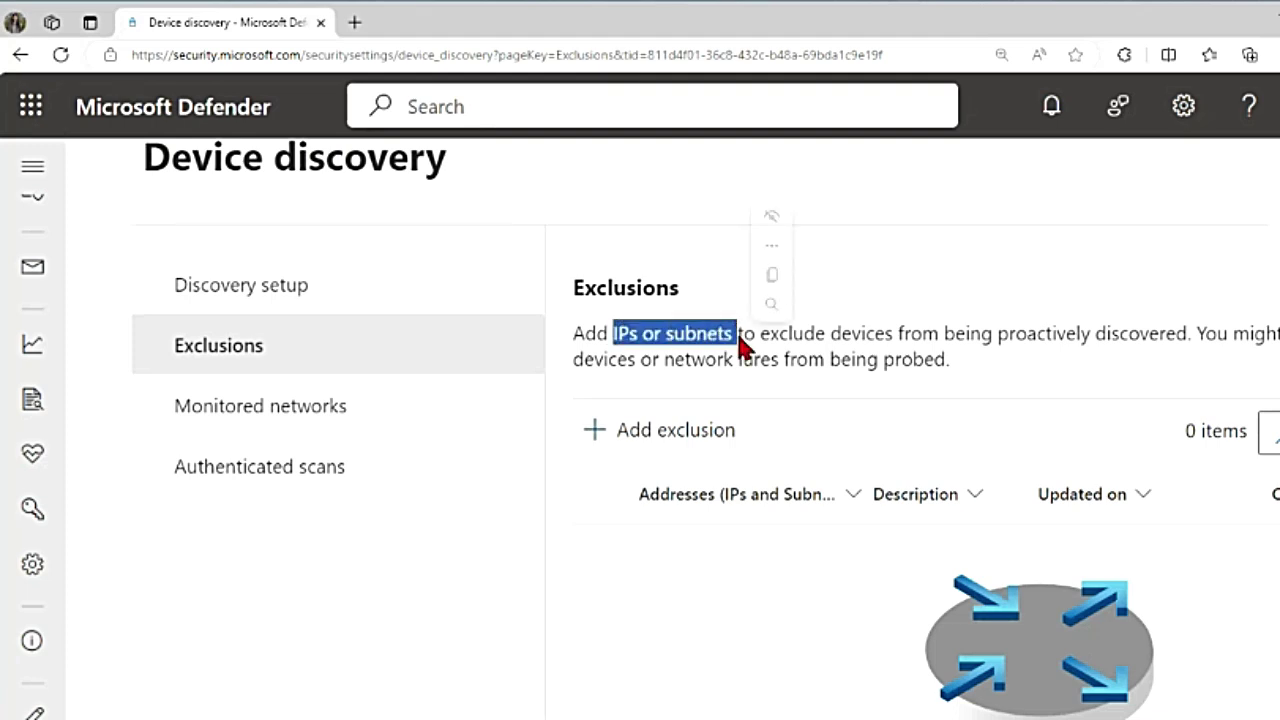
{"action": "left_click", "coordinate": [688, 432]}
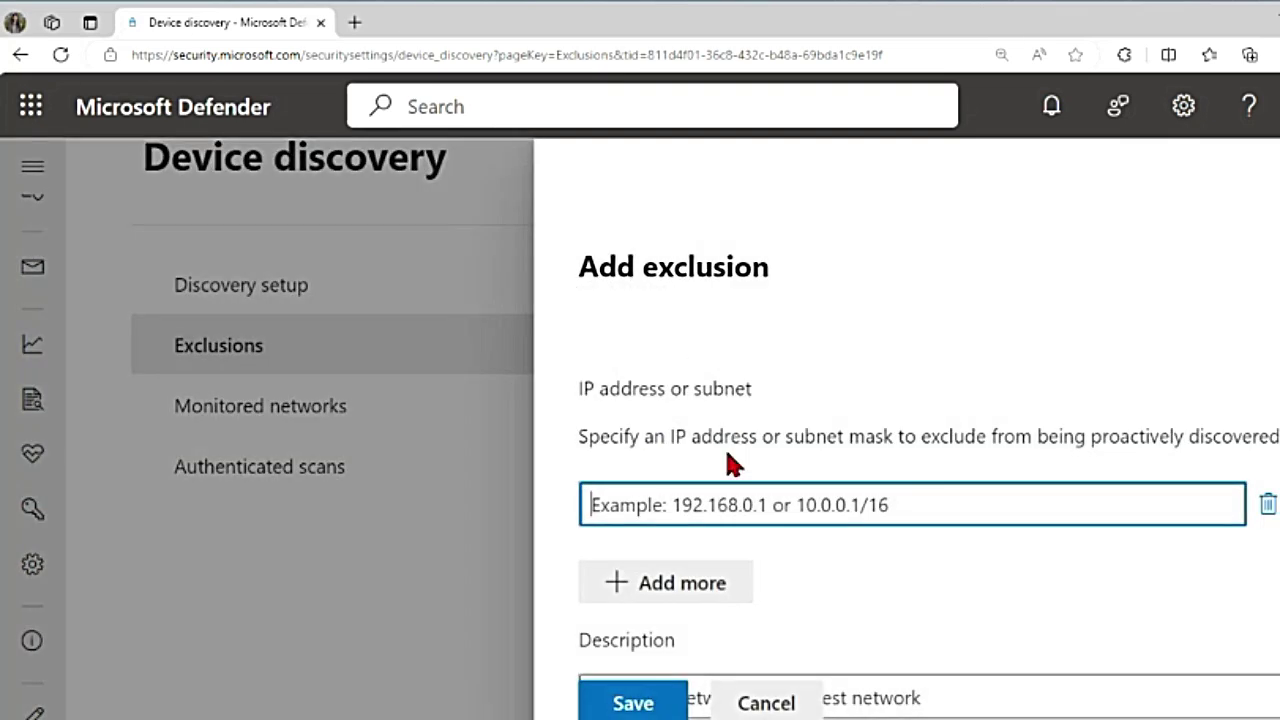
{"action": "scroll", "coordinate": [733, 463], "scroll_direction": "down", "scroll_amount": 1}
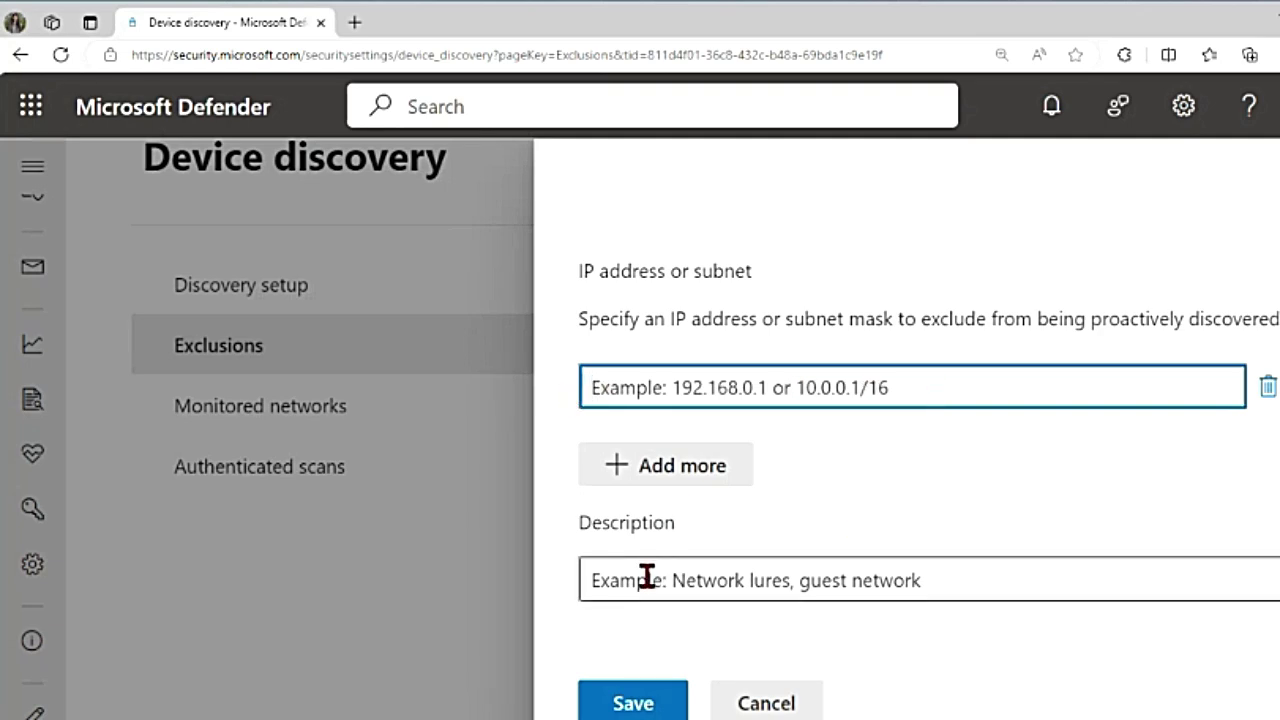
{"action": "left_click", "coordinate": [608, 576]}
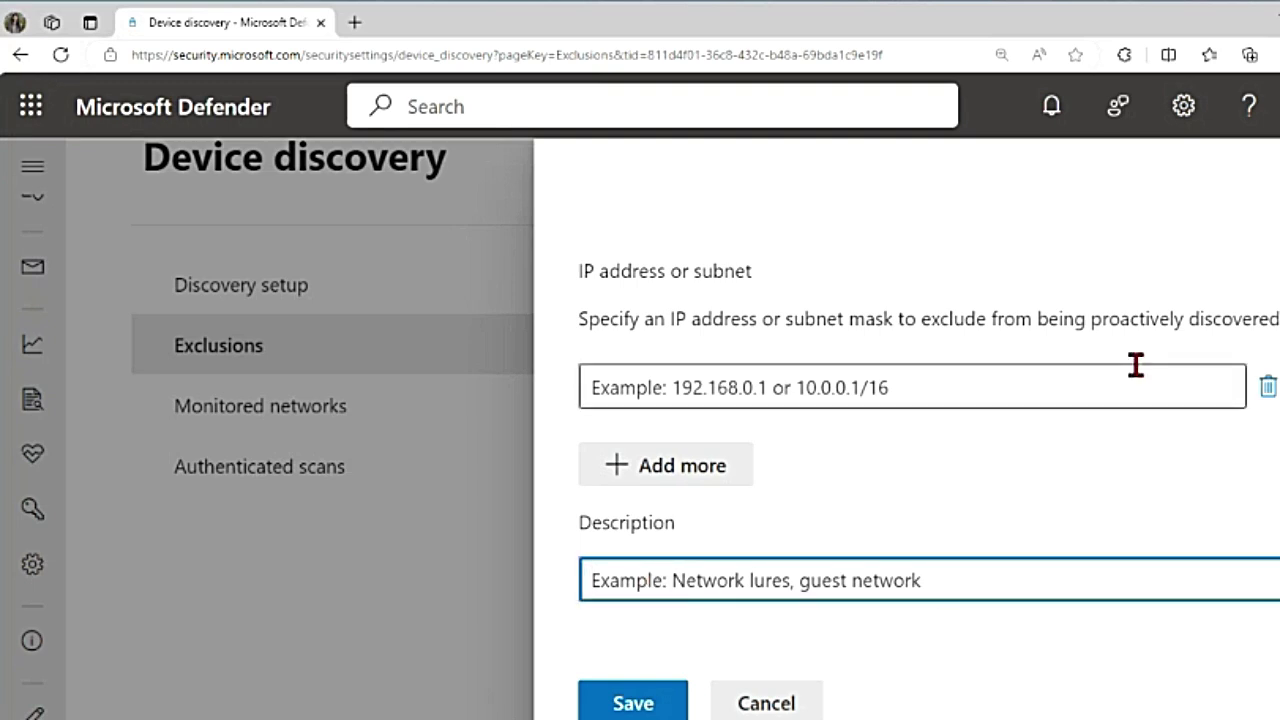
{"action": "key", "text": "Escape"}
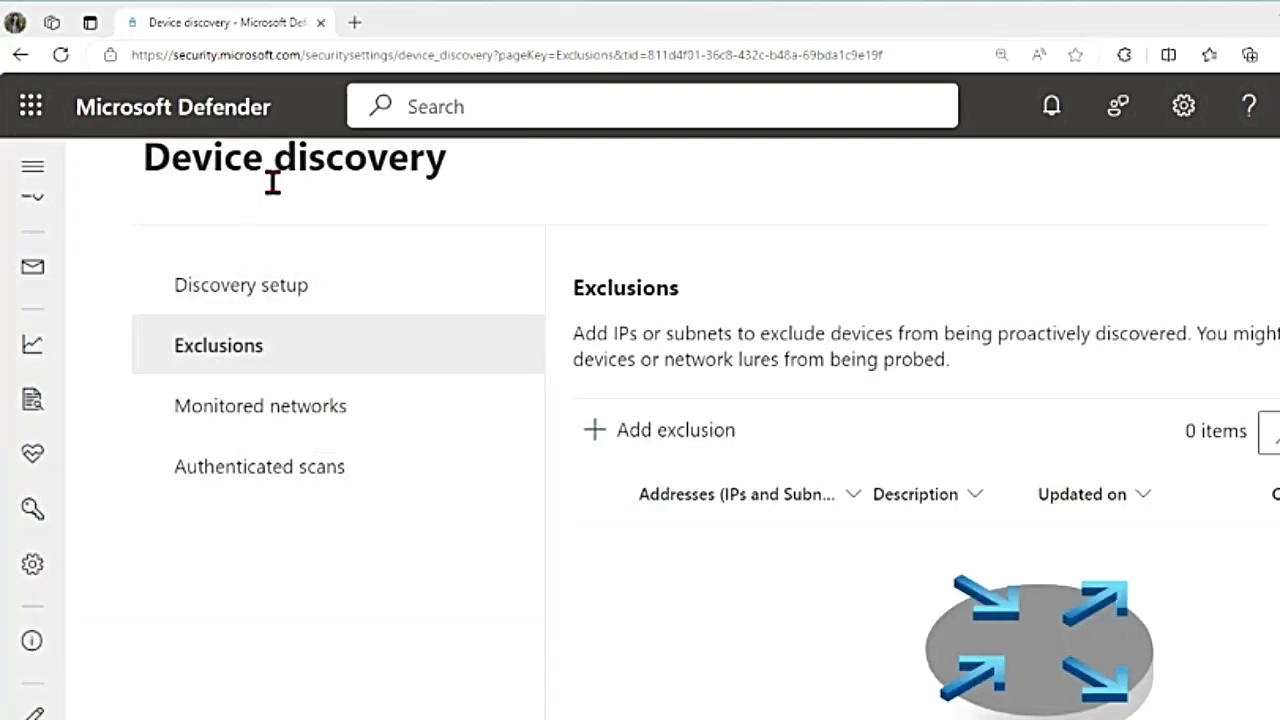
Step: Open Monitored networks and scroll to the TTC_Home network with 2 onboarded devices
{"action": "left_click", "coordinate": [250, 426]}
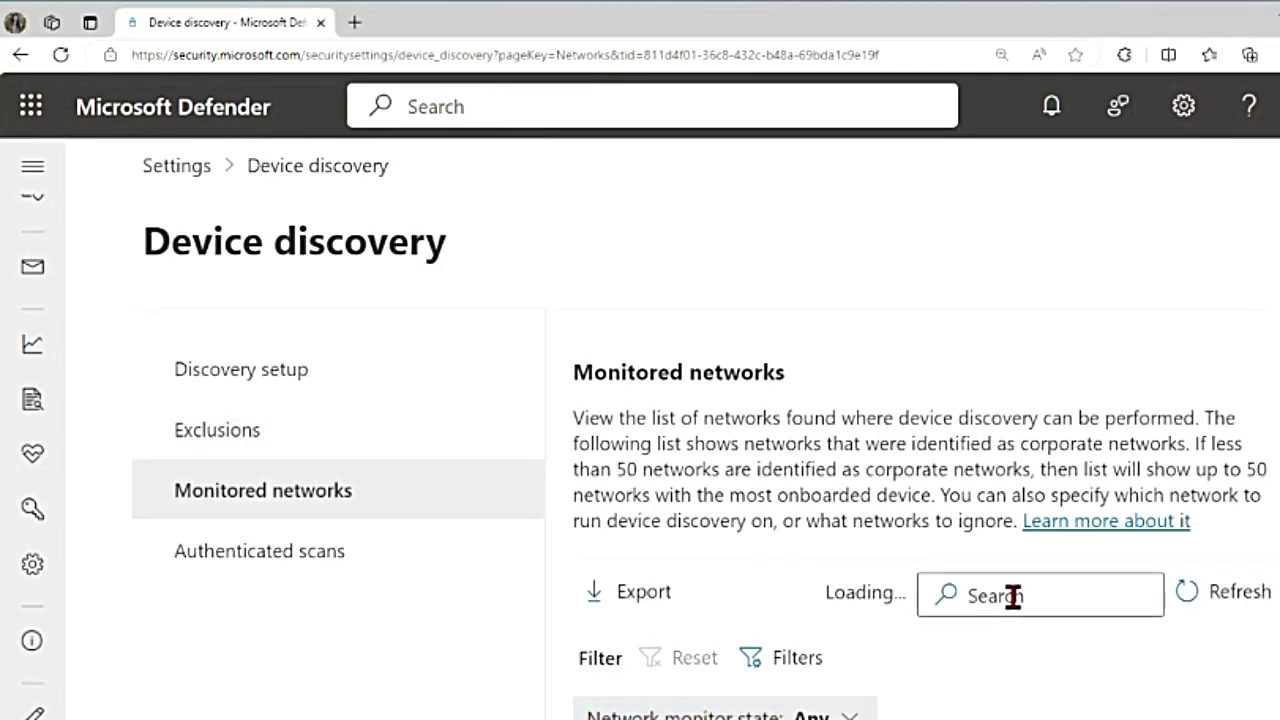
{"action": "scroll", "coordinate": [1037, 660], "scroll_direction": "down", "scroll_amount": 2}
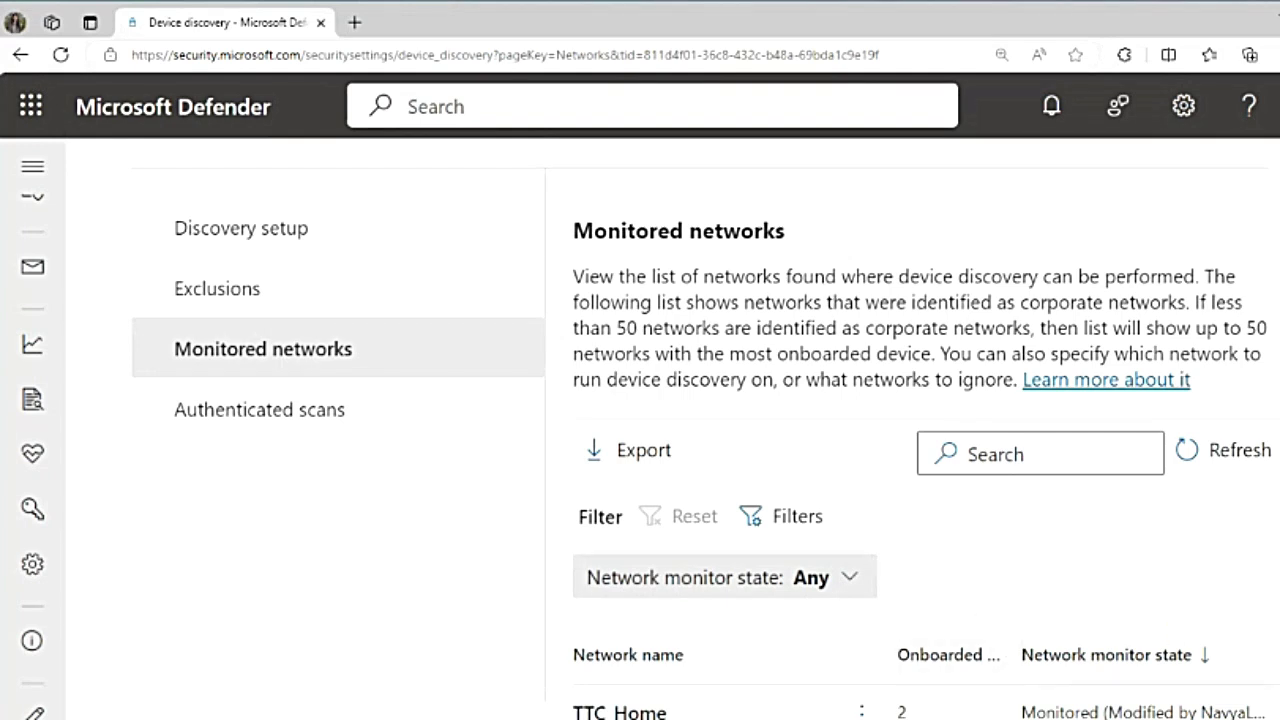
{"action": "scroll", "coordinate": [872, 657], "scroll_direction": "down", "scroll_amount": 1}
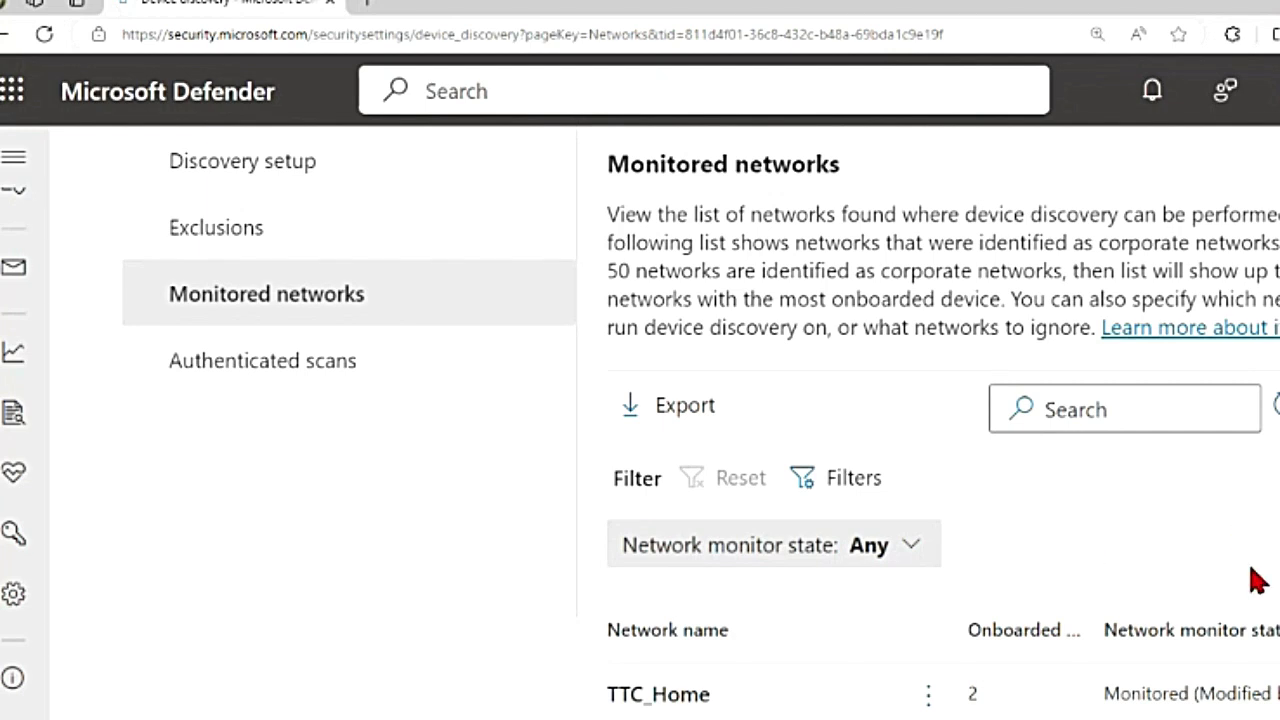
Step: Choose Ignore this network from monitoring for TTC_Home and confirm the warning
{"action": "left_click", "coordinate": [927, 698]}
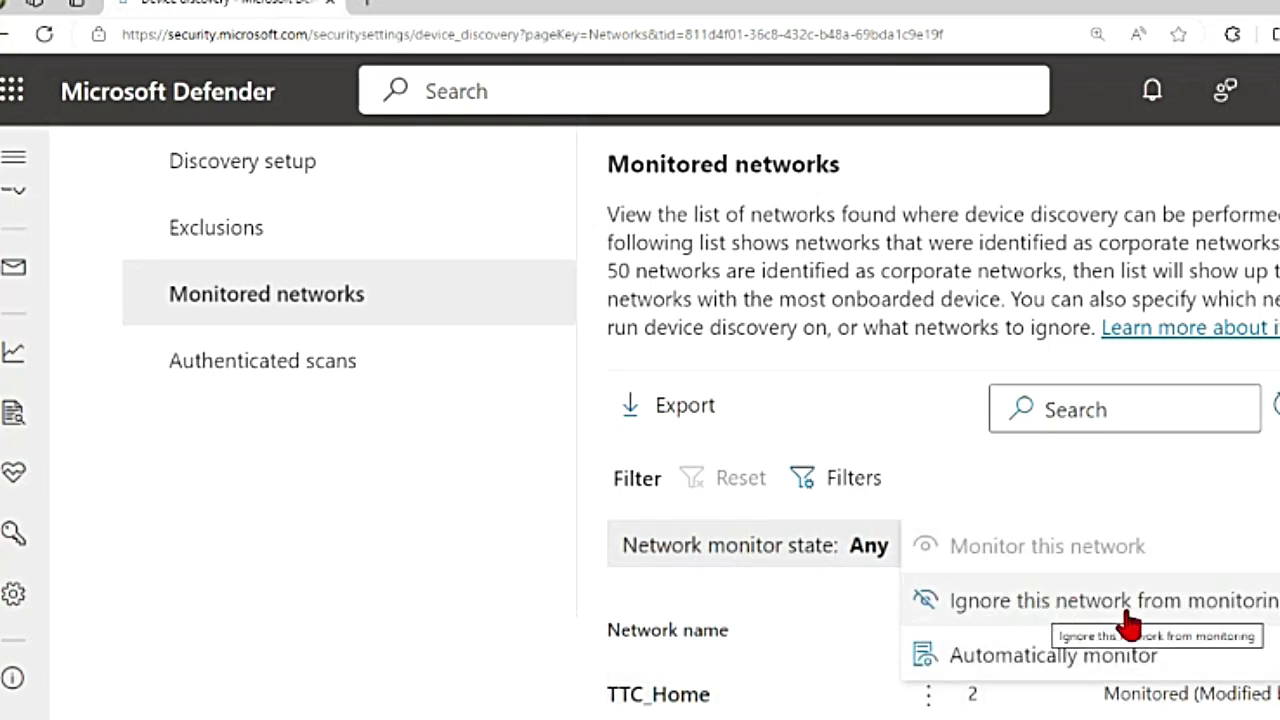
{"action": "left_click", "coordinate": [1080, 625]}
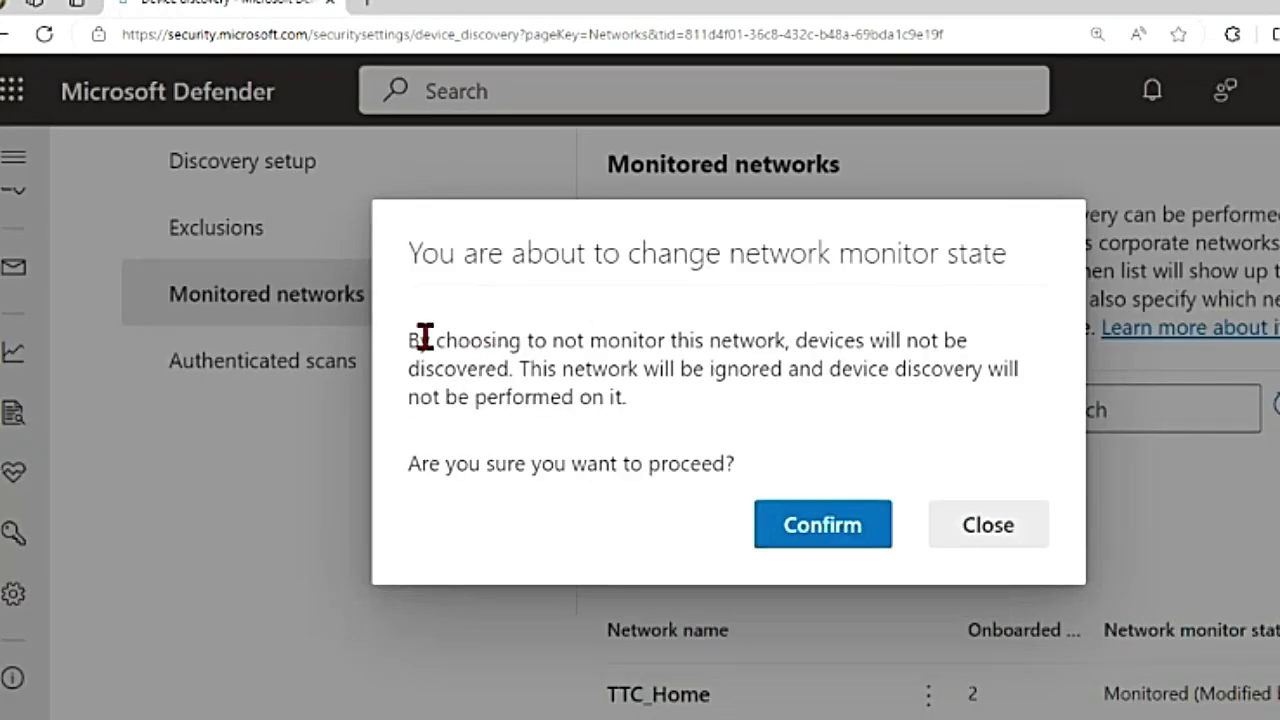
{"action": "left_click_drag", "start_coordinate": [409, 338], "coordinate": [1000, 363]}
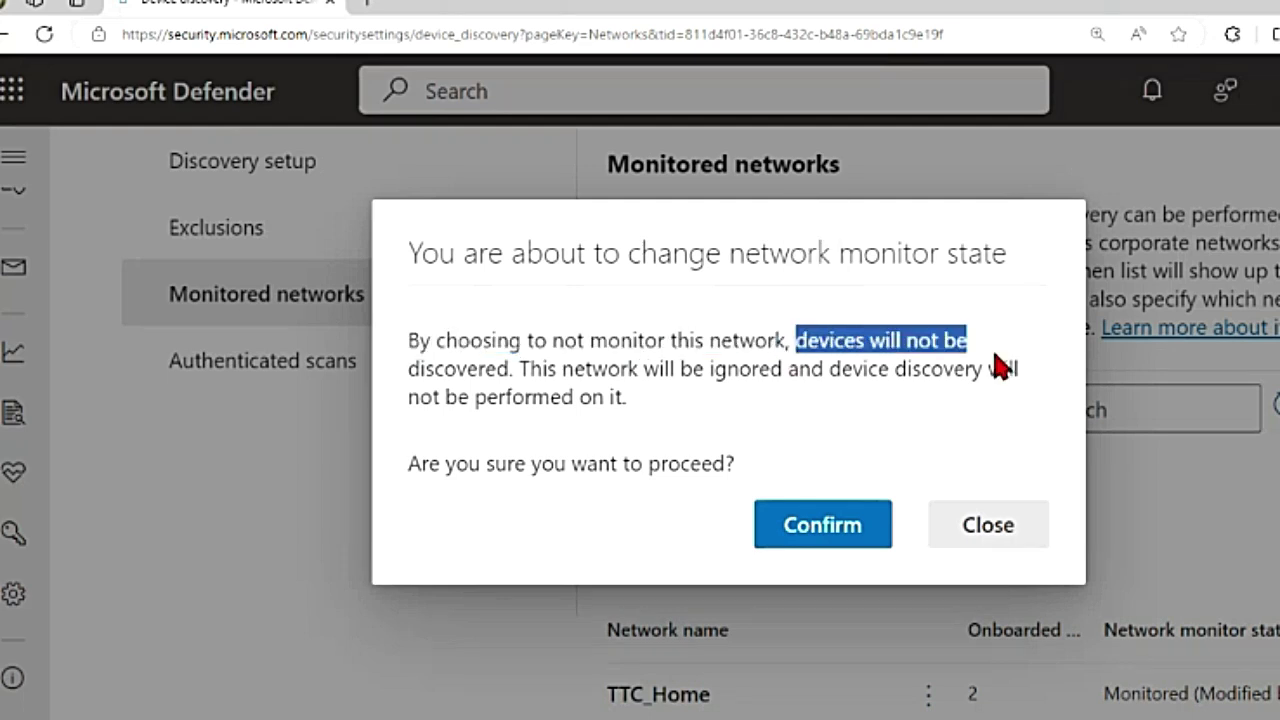
{"action": "left_click", "coordinate": [526, 372]}
{"action": "left_click_drag", "start_coordinate": [526, 372], "coordinate": [478, 369]}
{"action": "left_click", "coordinate": [832, 543]}
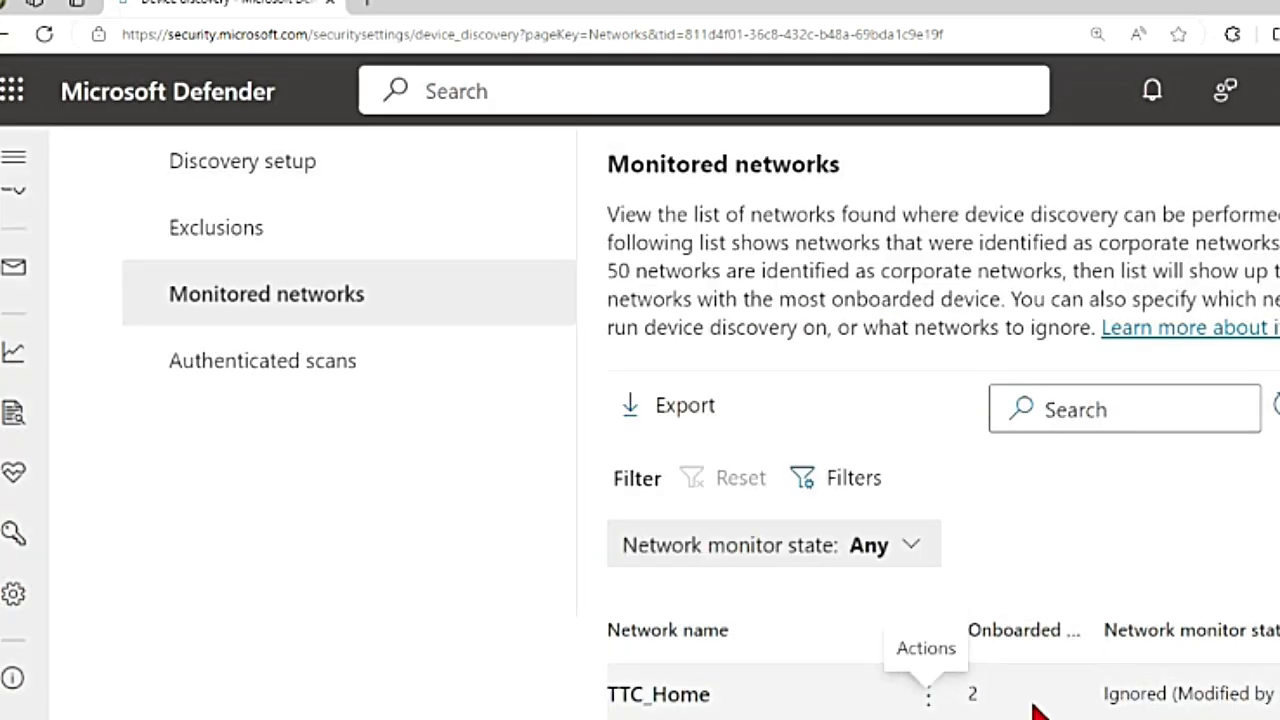
Step: Recheck the TTC_Home actions menu, then dismiss it
{"action": "left_click", "coordinate": [928, 693]}
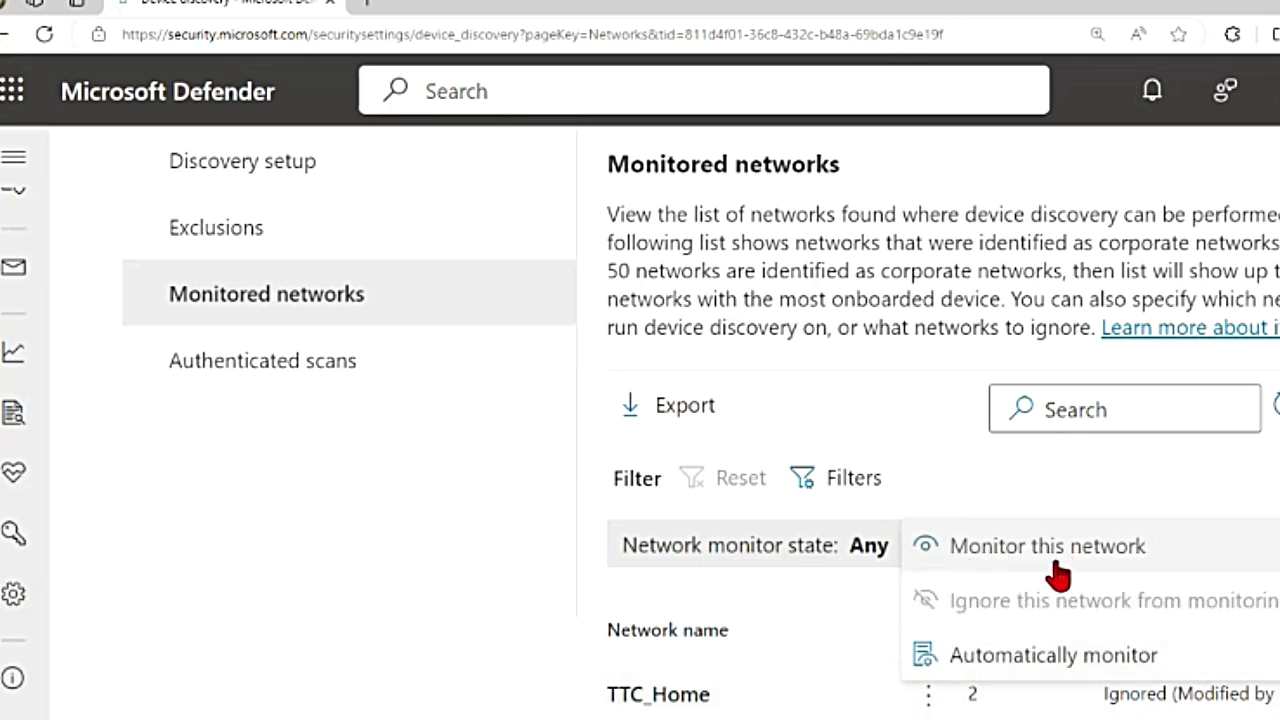
{"action": "left_click", "coordinate": [928, 695]}
{"action": "left_click", "coordinate": [928, 693]}
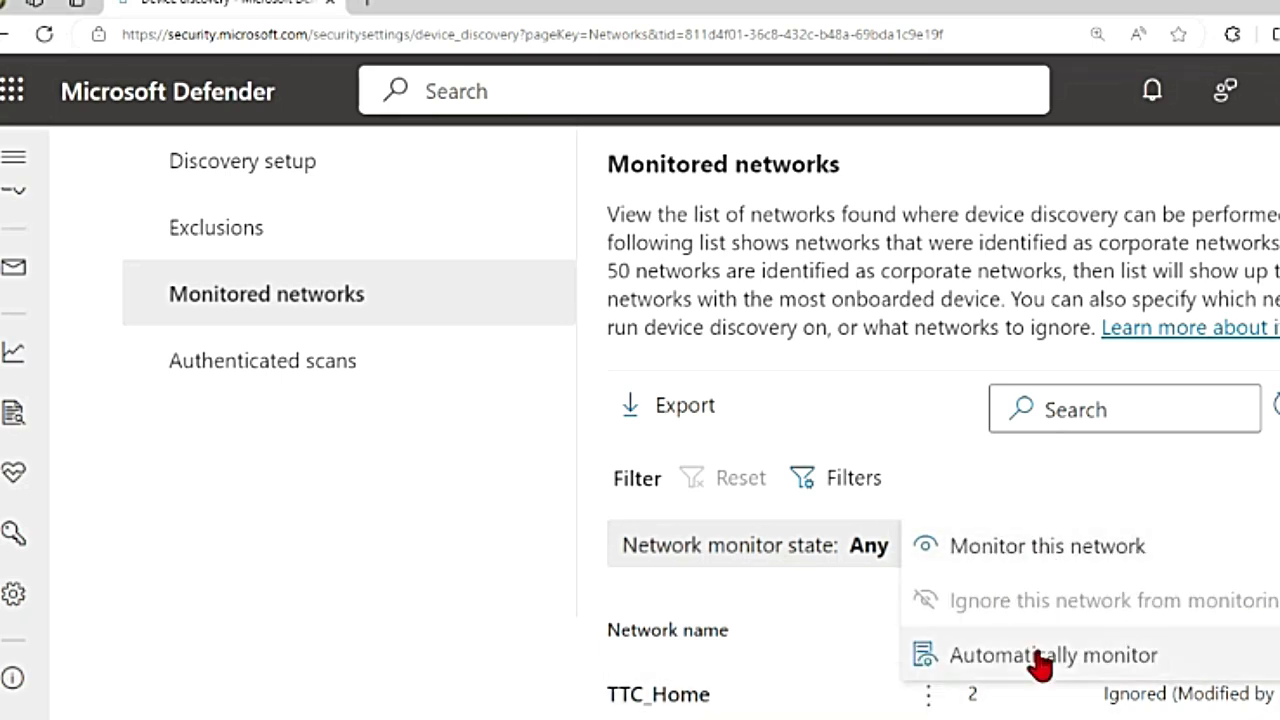
{"action": "left_click", "coordinate": [266, 386]}
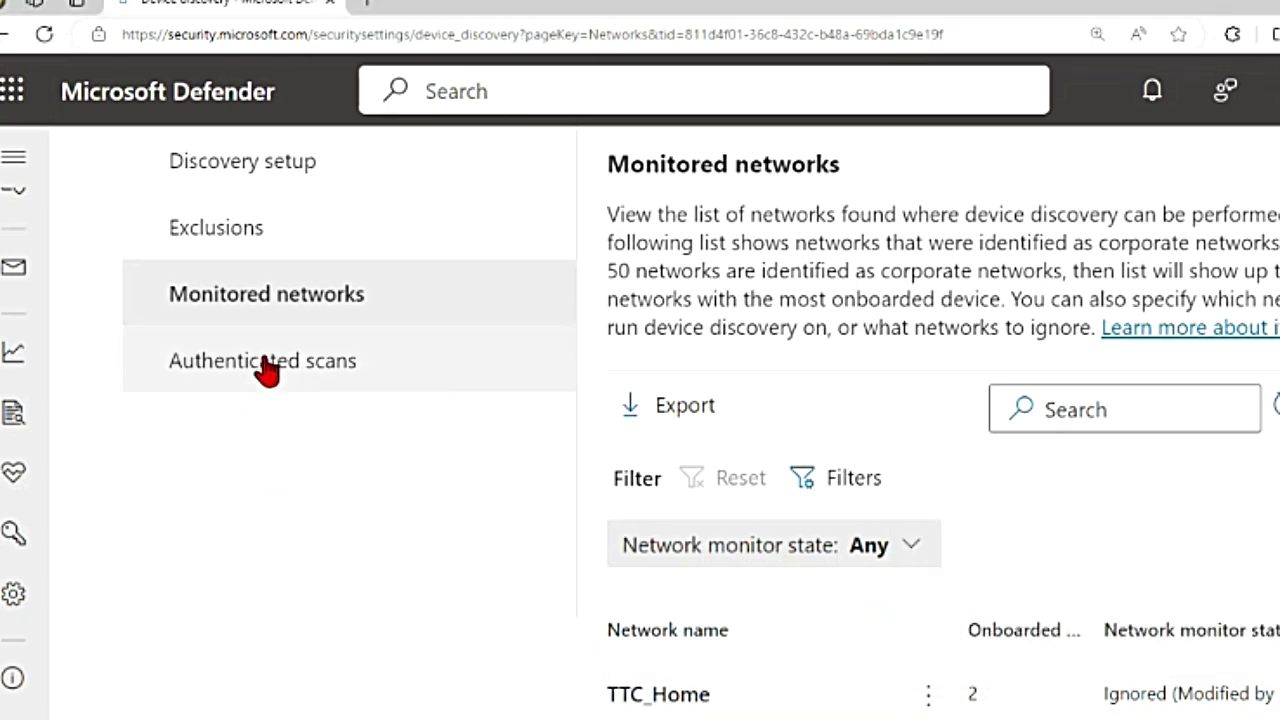
Step: Open the Authenticated scans section and scroll to its empty scan list
{"action": "left_click", "coordinate": [266, 371]}
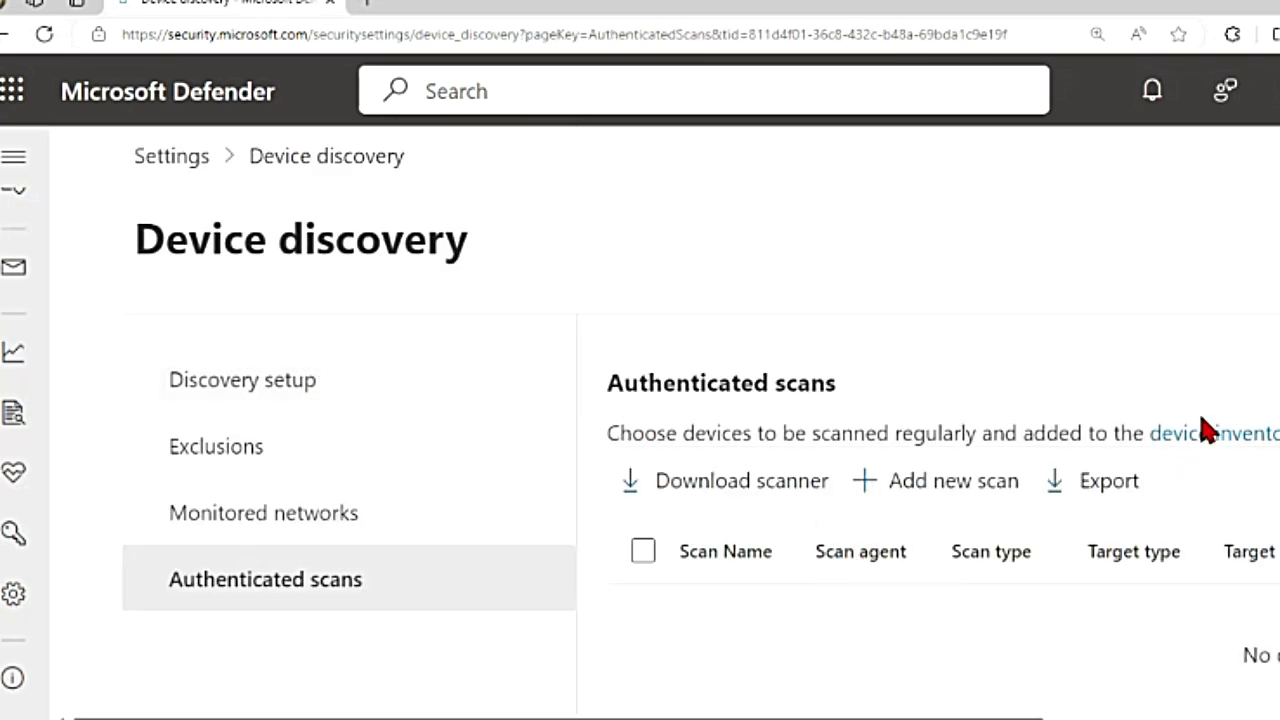
{"action": "scroll", "coordinate": [1215, 430], "scroll_direction": "down", "scroll_amount": 1}
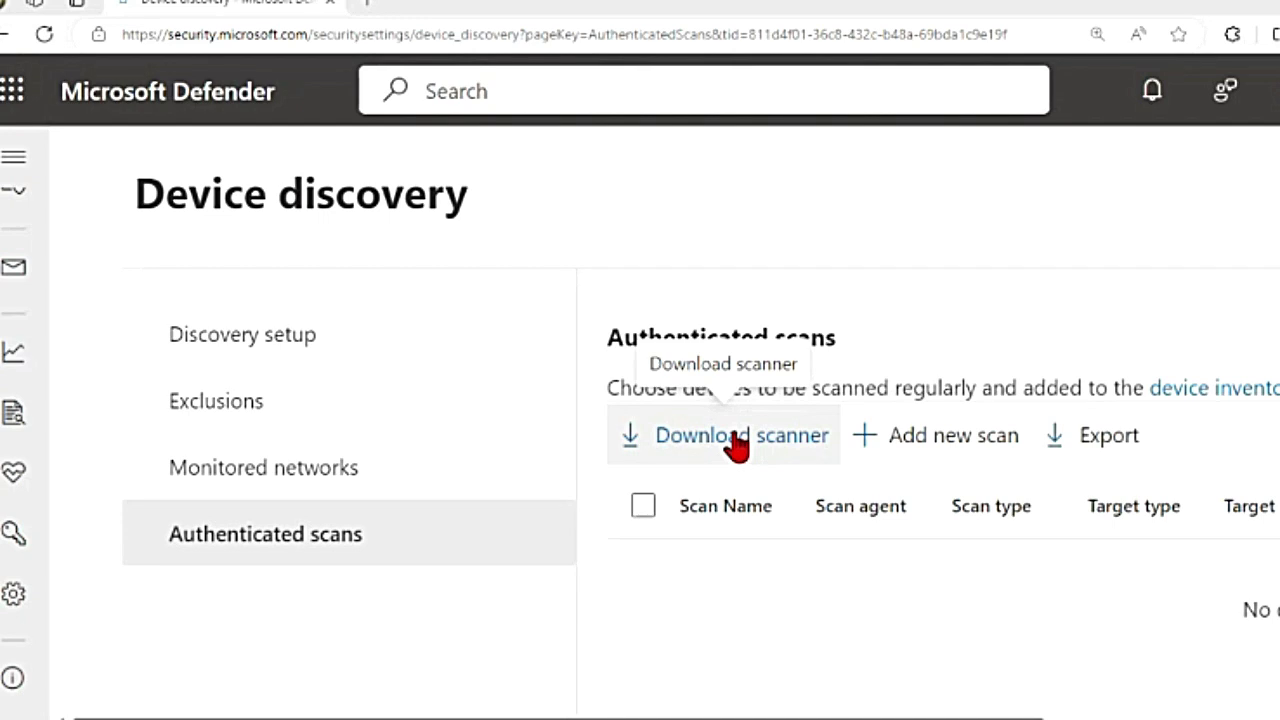
Step: Bring up the Notepad note listing the four required scanner endpoint URLs
{"action": "key", "text": "alt+Tab"}
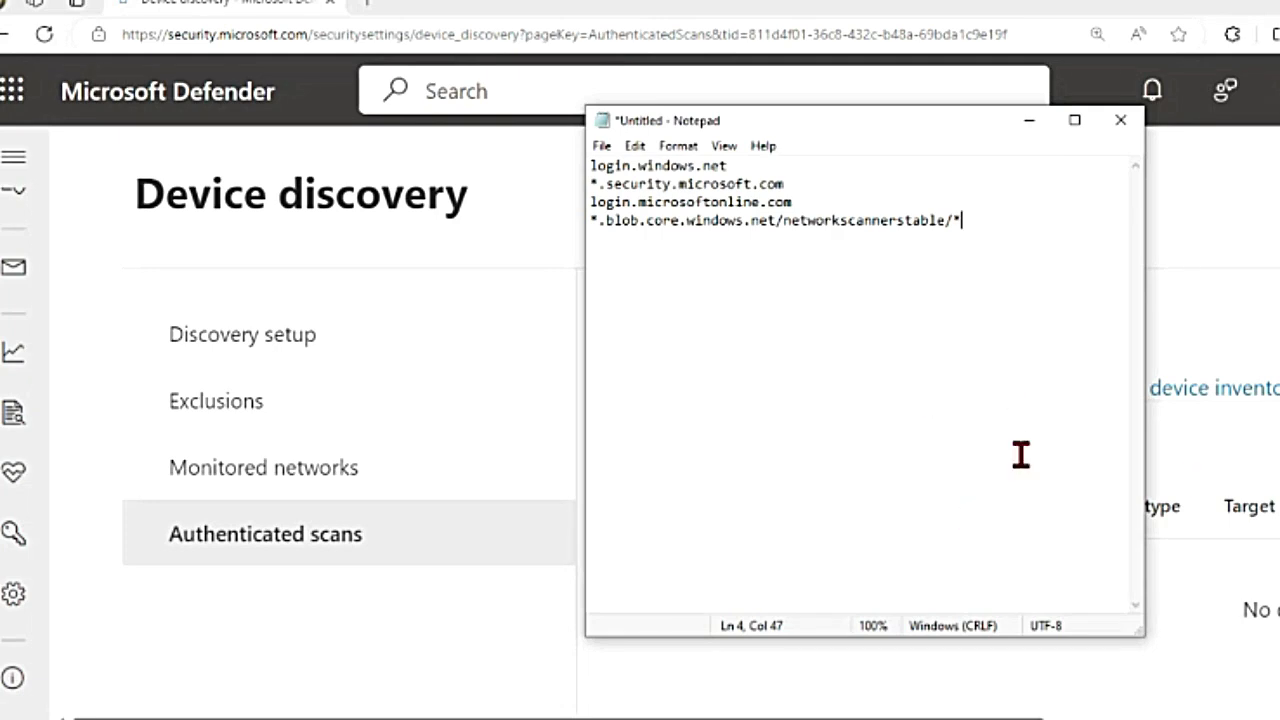
Step: Close Notepad, download MdatpScanAgentSetup.msi, and start a new authenticated scan definition
{"action": "left_click", "coordinate": [1093, 140]}
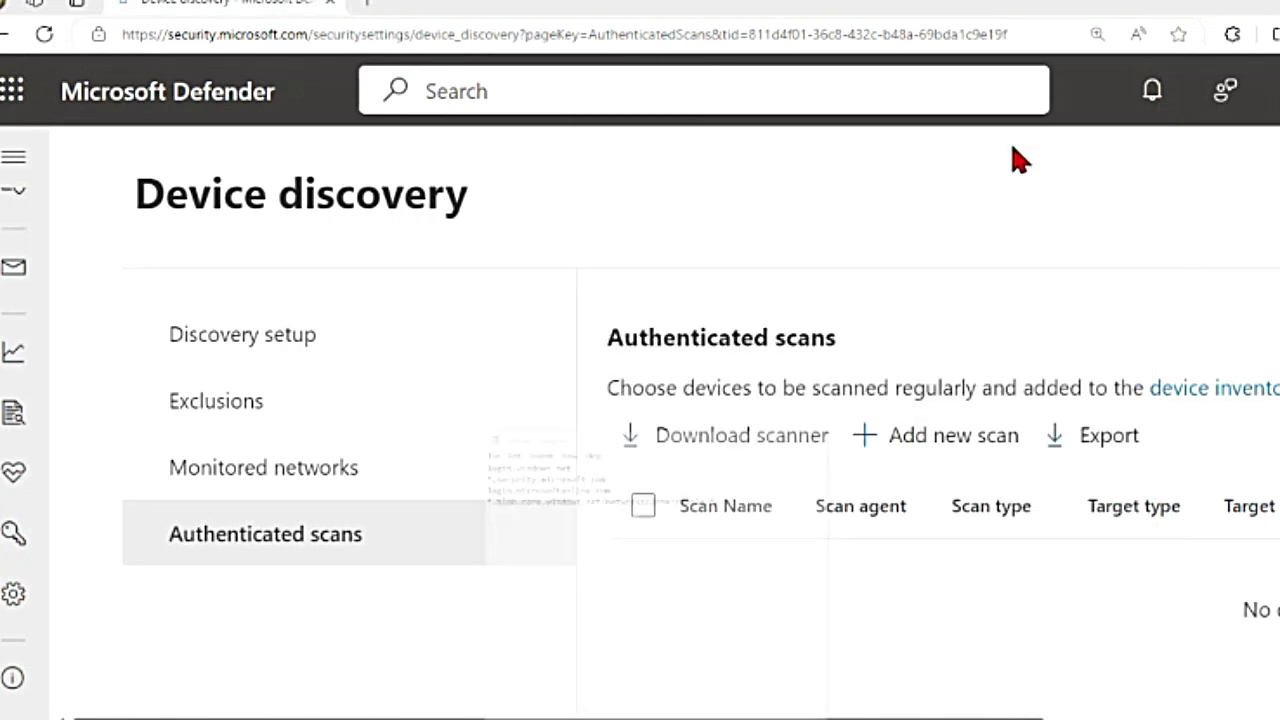
{"action": "left_click", "coordinate": [714, 451]}
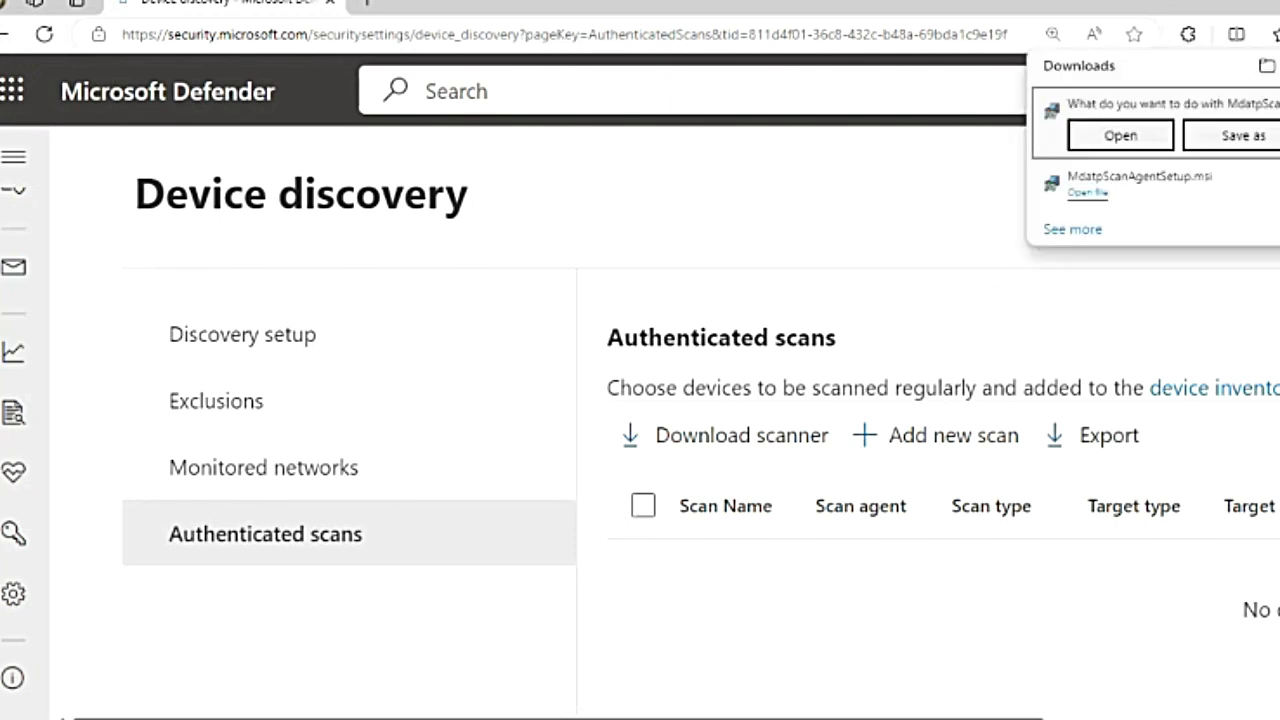
{"action": "left_click", "coordinate": [940, 456]}
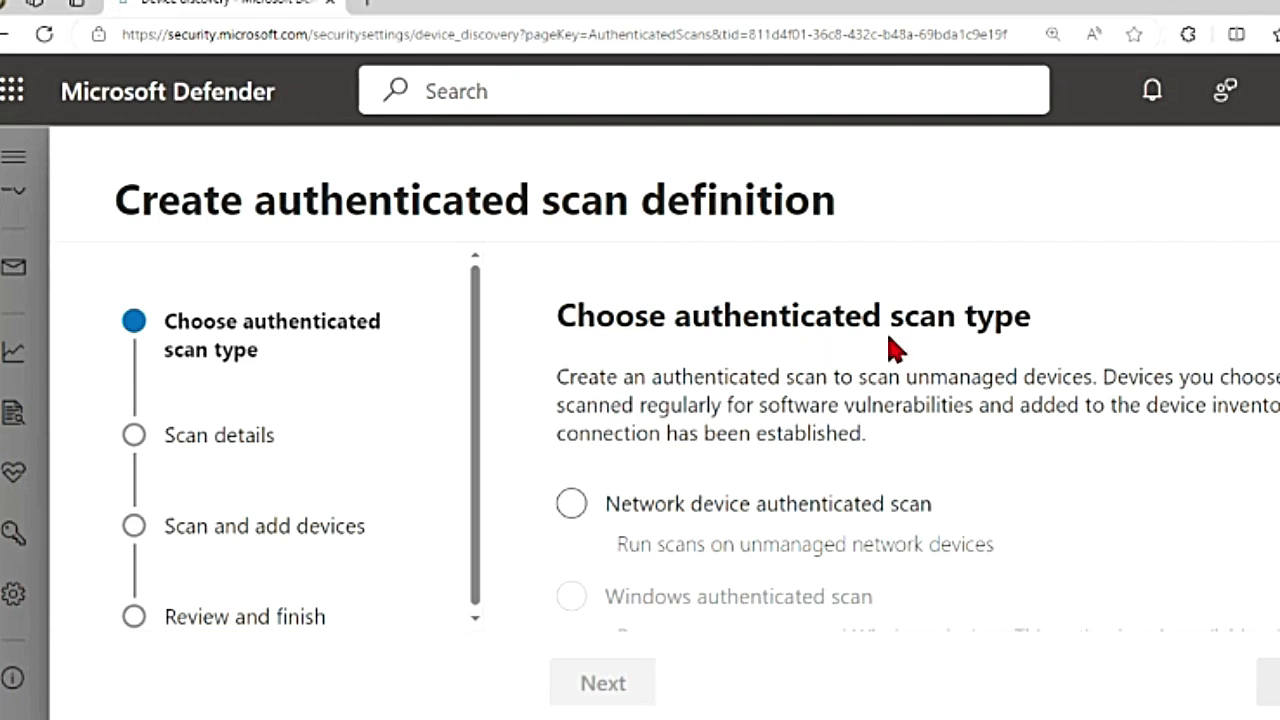
Step: Choose the network device authenticated scan type and name the scan 'Test Network Scan - MDE'
{"action": "scroll", "coordinate": [971, 330], "scroll_direction": "down", "scroll_amount": 1}
{"action": "left_click", "coordinate": [572, 390]}
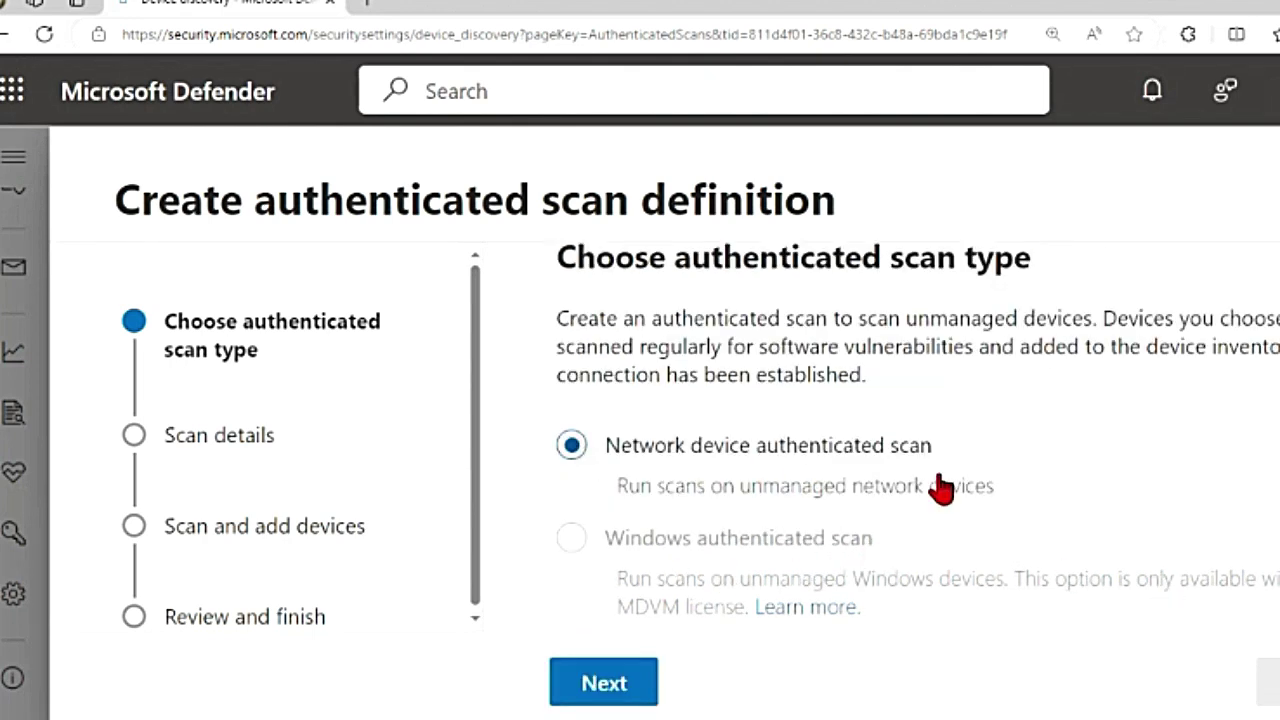
{"action": "scroll", "coordinate": [940, 489], "scroll_direction": "down", "scroll_amount": 1}
{"action": "scroll", "coordinate": [940, 489], "scroll_direction": "down", "scroll_amount": 1}
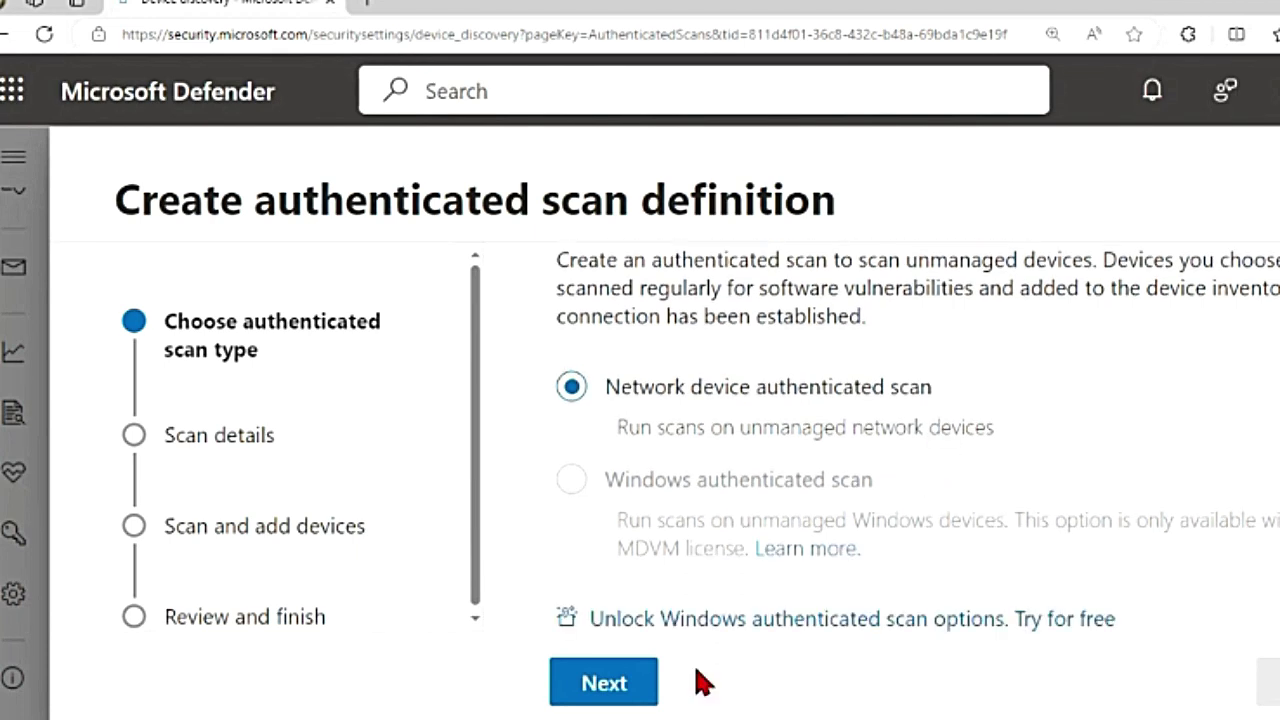
{"action": "left_click", "coordinate": [603, 683]}
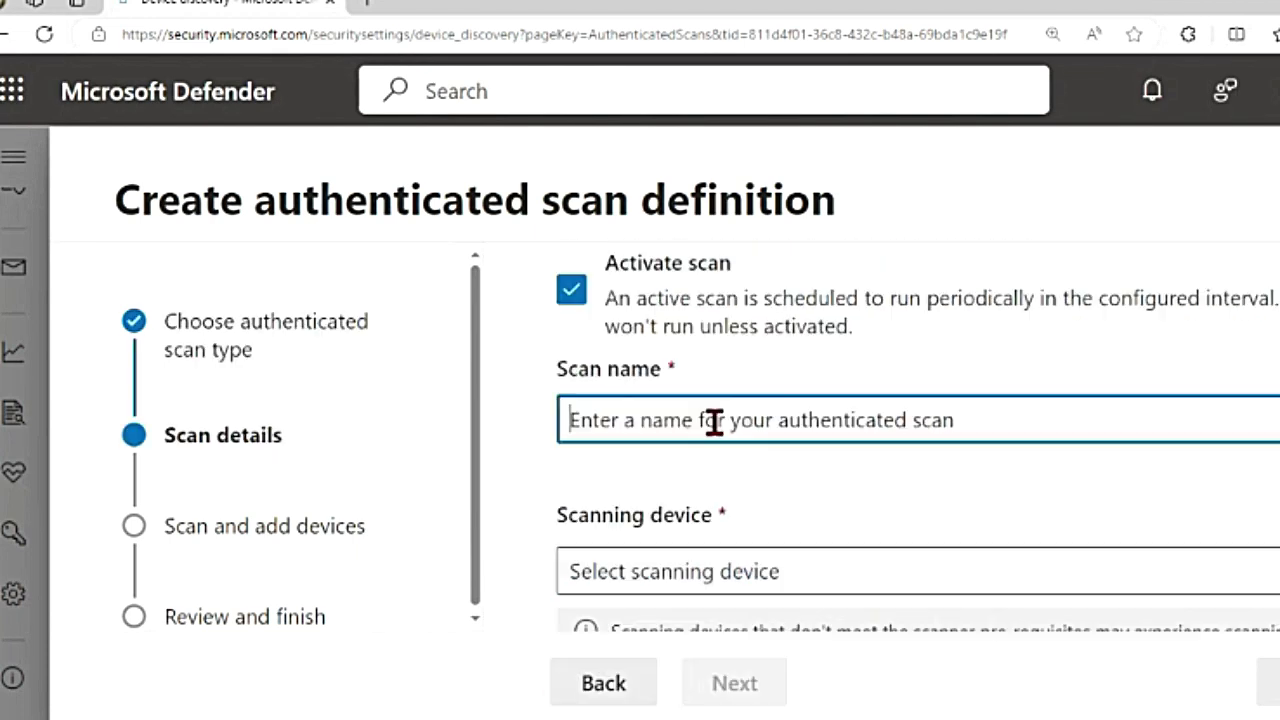
{"action": "type", "text": "Tes"}
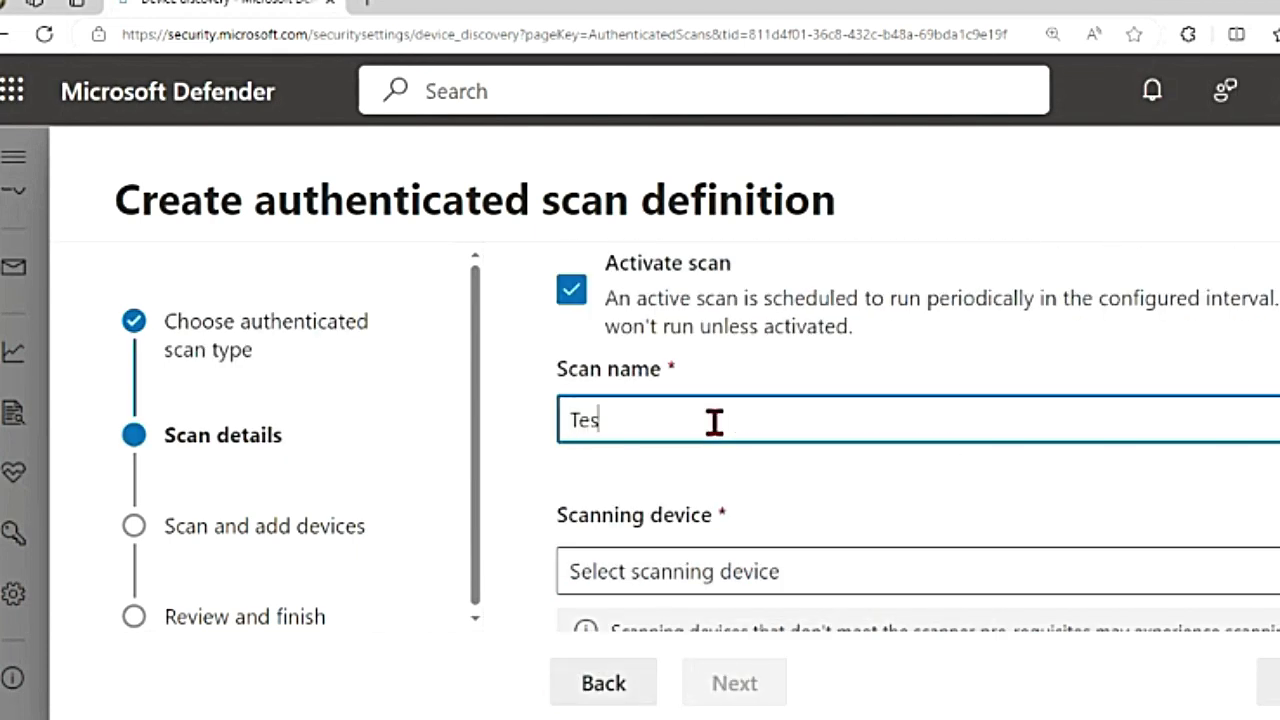
{"action": "type", "text": "t Network Scan "}
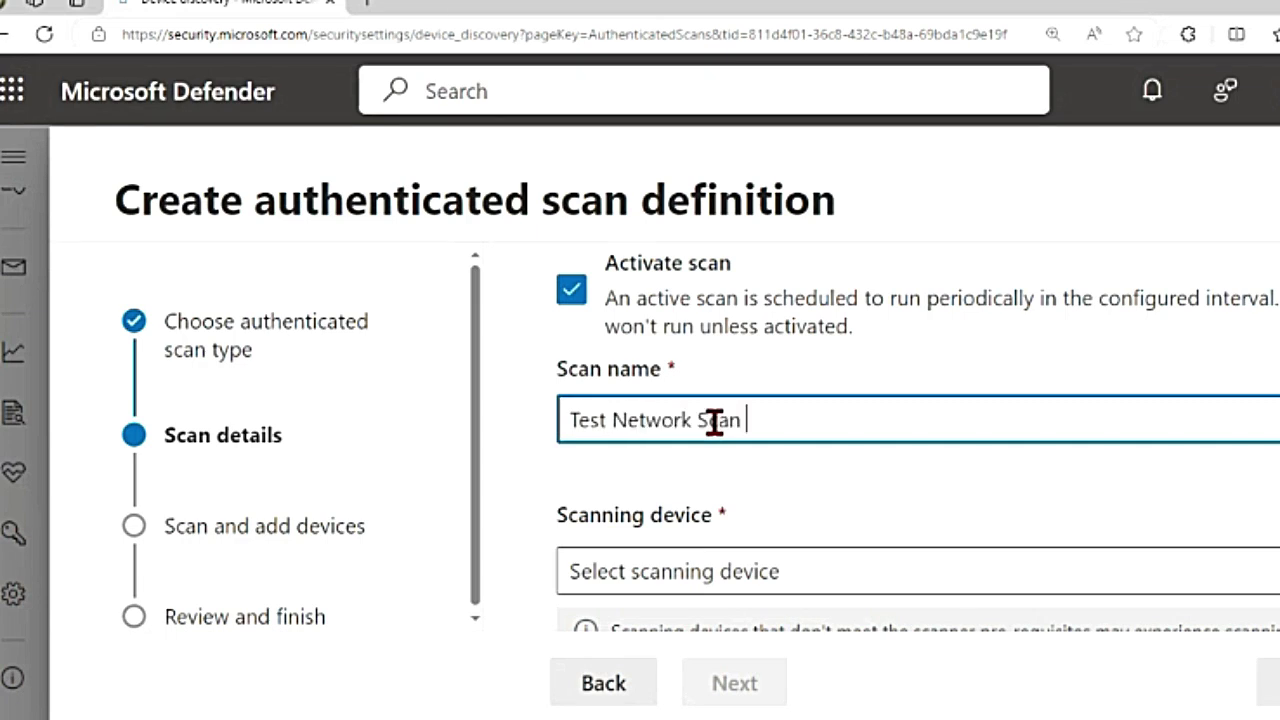
{"action": "type", "text": "- MDE"}
Step: Begin entering the scan's target addresses
{"action": "scroll", "coordinate": [755, 530], "scroll_direction": "down", "scroll_amount": 1}
{"action": "left_click_drag", "start_coordinate": [551, 403], "coordinate": [763, 420]}
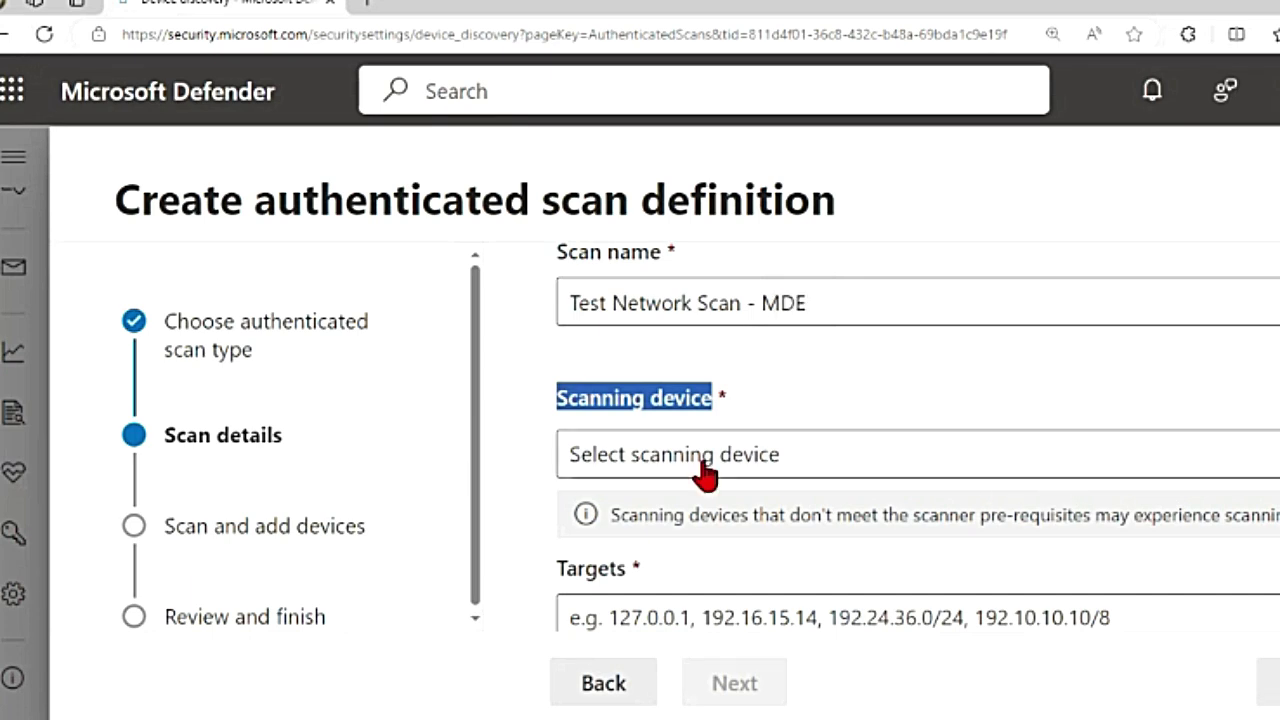
{"action": "scroll", "coordinate": [774, 514], "scroll_direction": "down", "scroll_amount": 2}
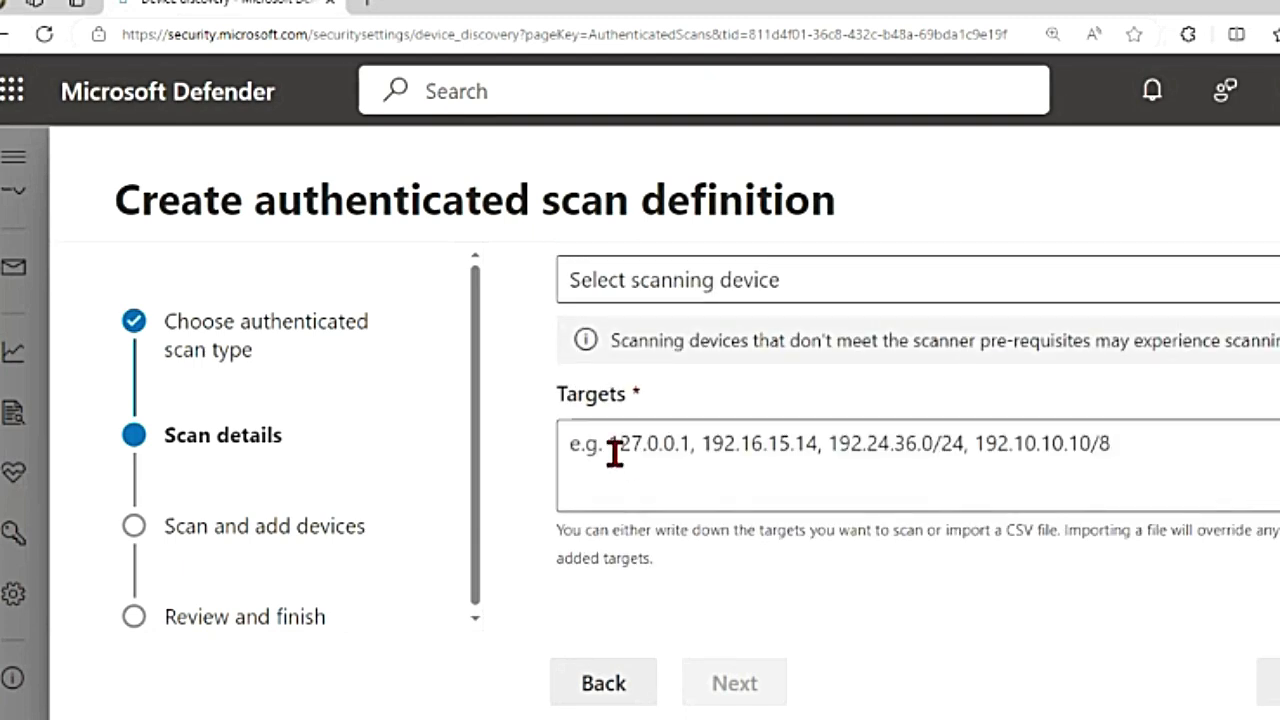
{"action": "left_click", "coordinate": [1170, 447]}
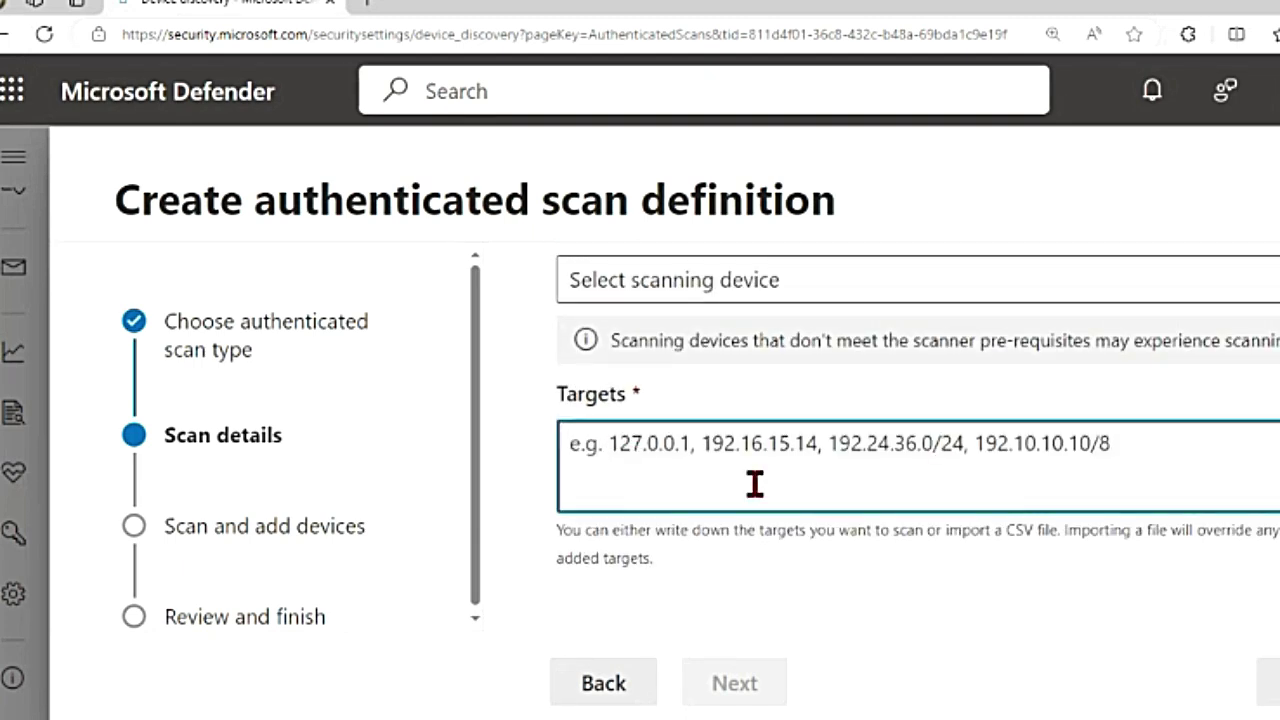
{"action": "scroll", "coordinate": [951, 597], "scroll_direction": "down", "scroll_amount": 2}
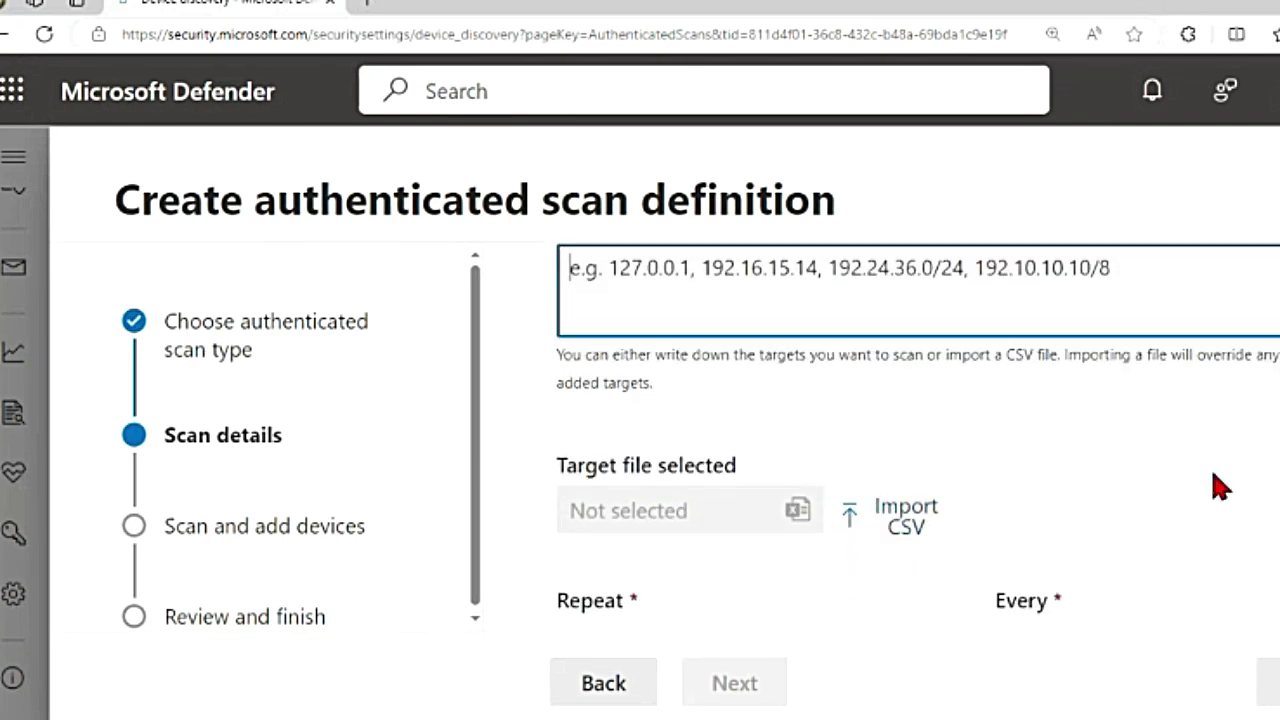
{"action": "scroll", "coordinate": [1150, 480], "scroll_direction": "down", "scroll_amount": 3}
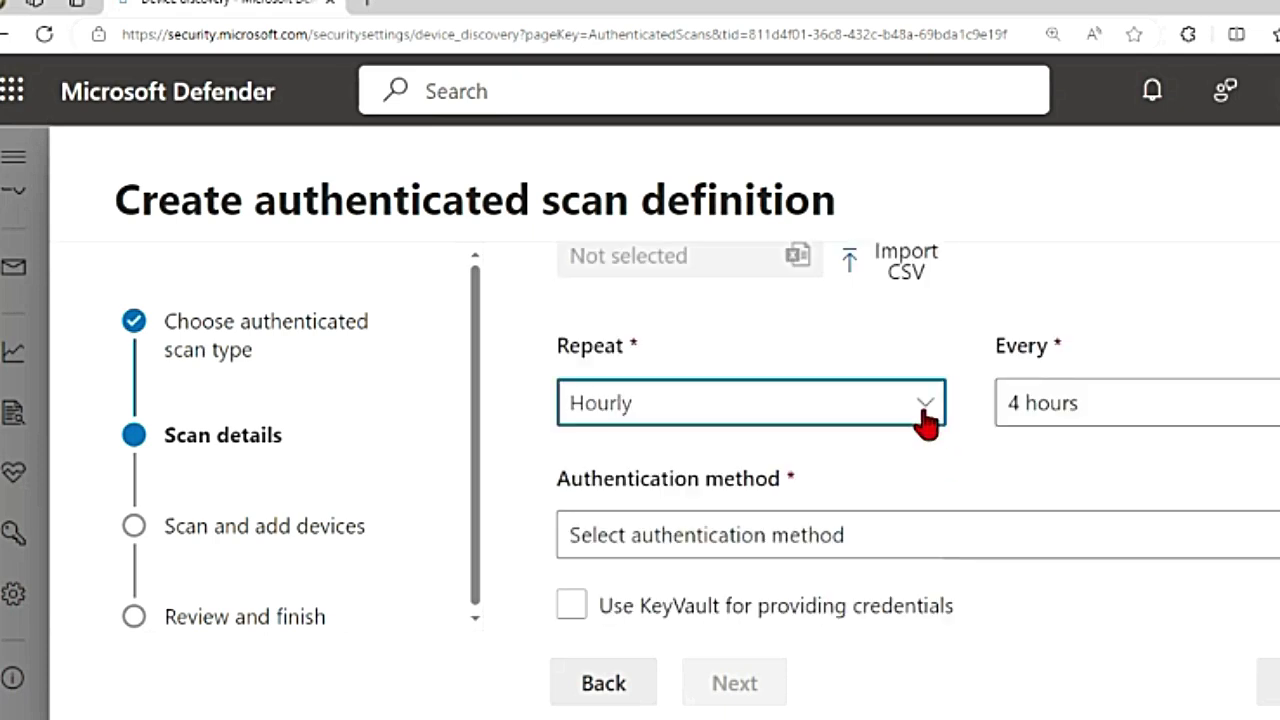
Step: Check the Repeat and Every options, keeping the 4-hour interval
{"action": "left_click", "coordinate": [925, 420]}
{"action": "left_click", "coordinate": [1045, 402]}
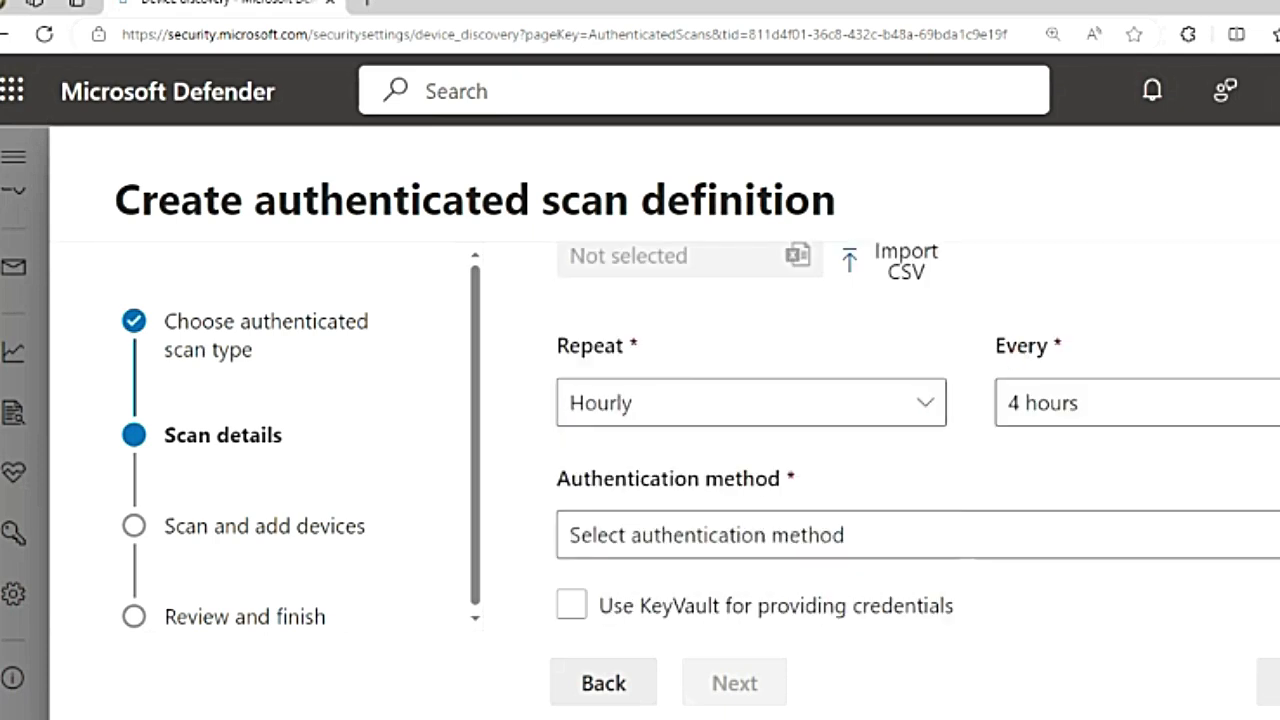
{"action": "left_click", "coordinate": [1045, 402]}
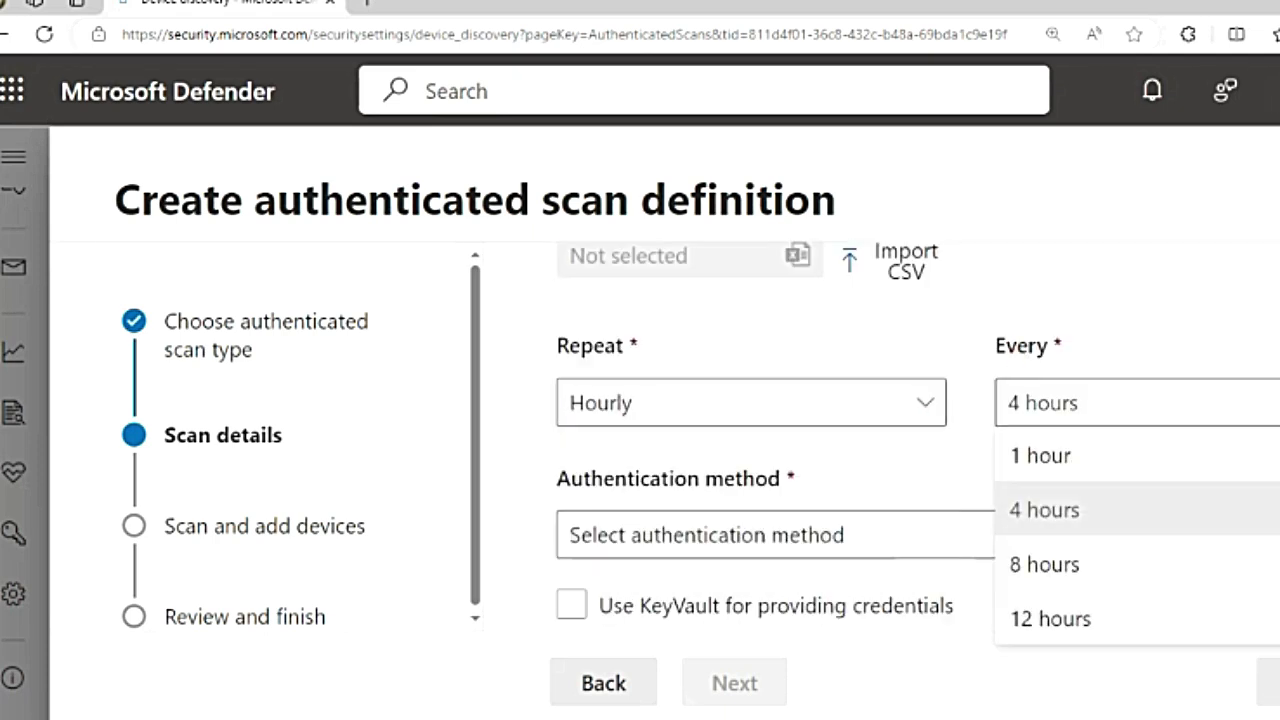
{"action": "left_click", "coordinate": [1190, 268]}
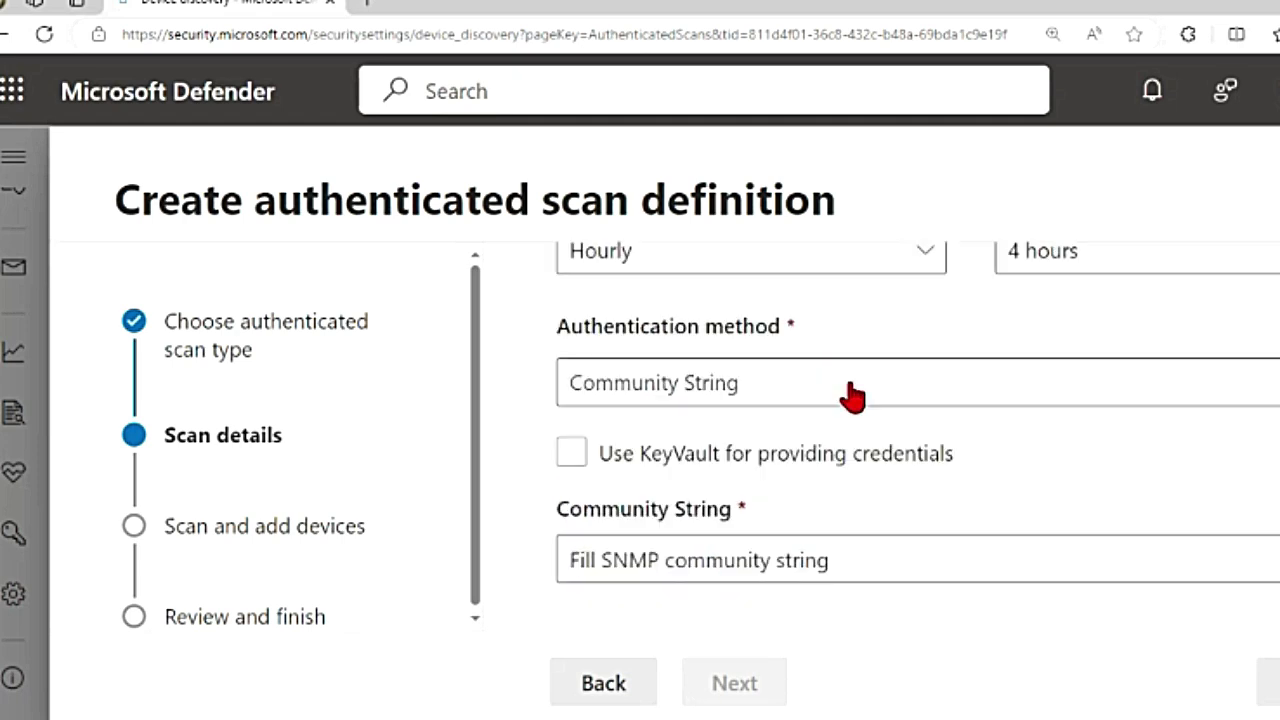
Step: Keep Community String authentication and turn on 'Use KeyVault for providing credentials'
{"action": "left_click", "coordinate": [836, 392]}
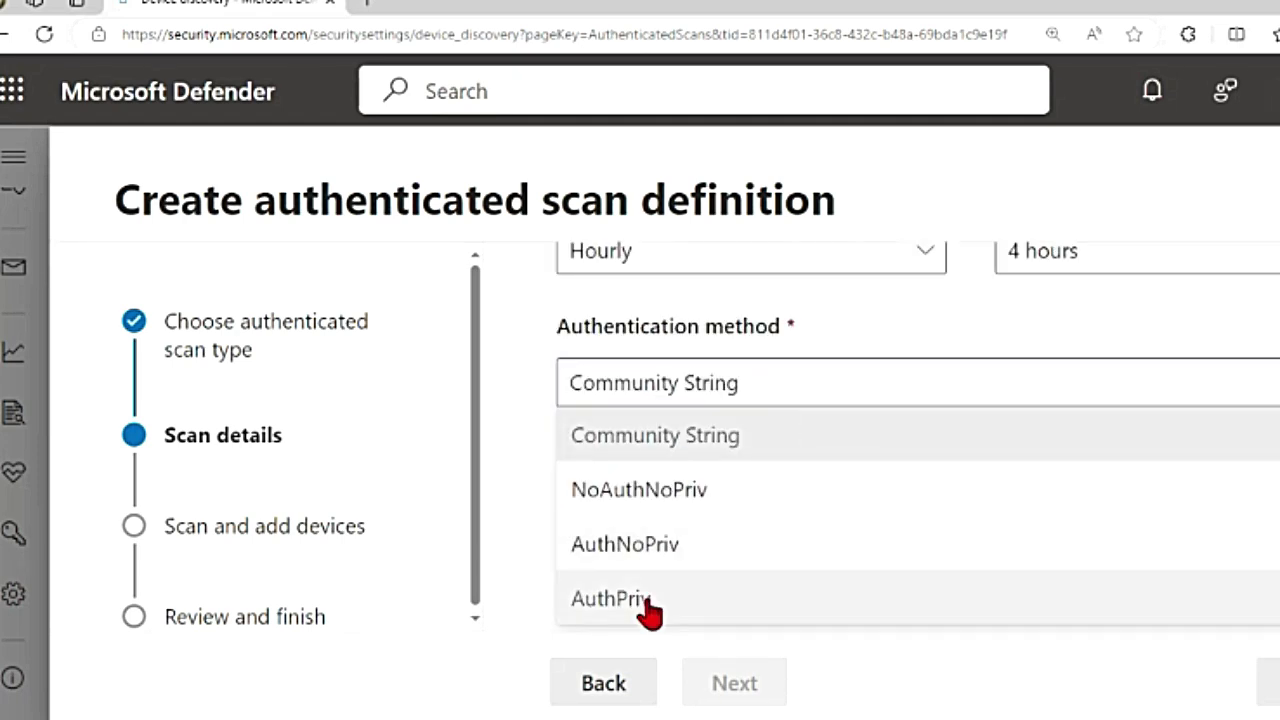
{"action": "left_click", "coordinate": [683, 453]}
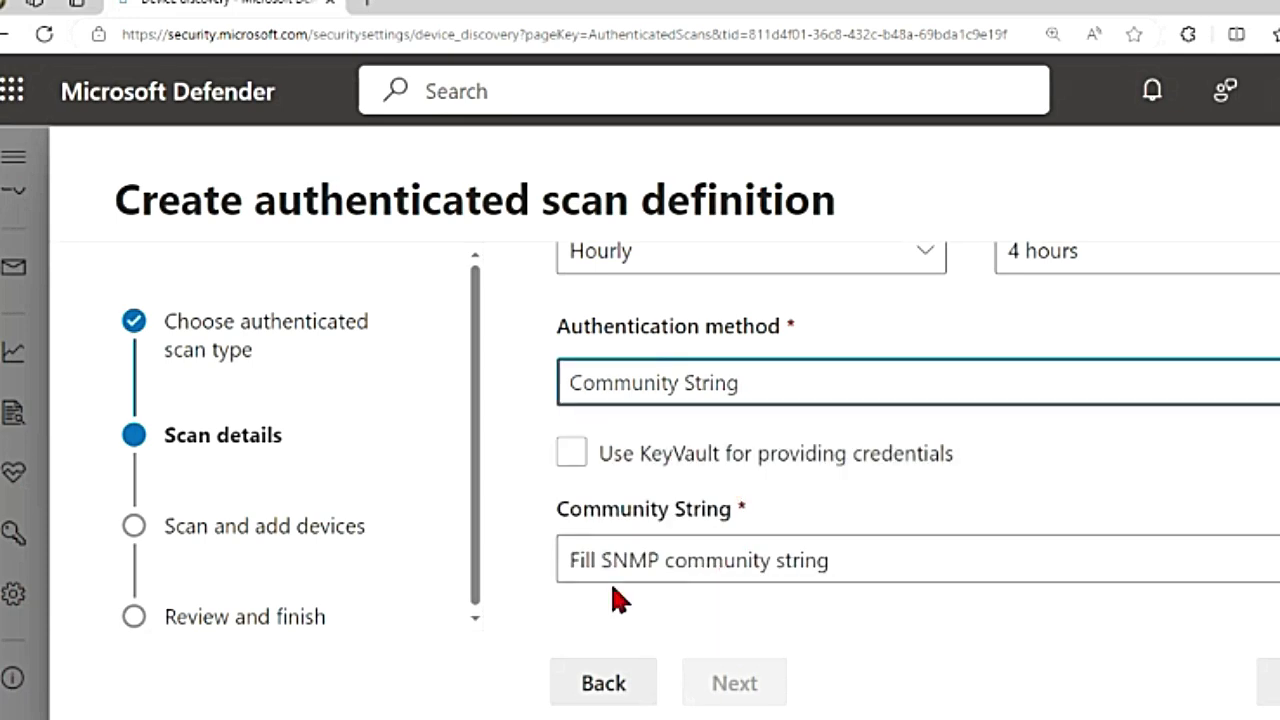
{"action": "left_click", "coordinate": [695, 565]}
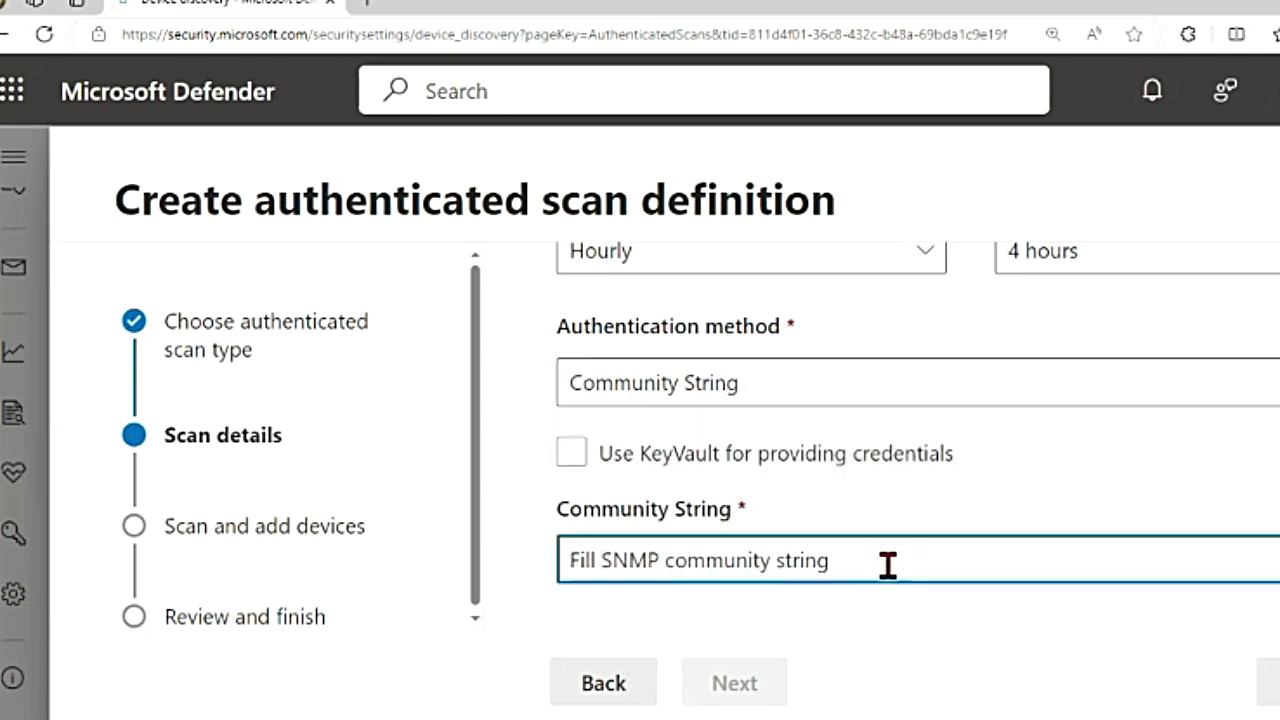
{"action": "left_click", "coordinate": [695, 462]}
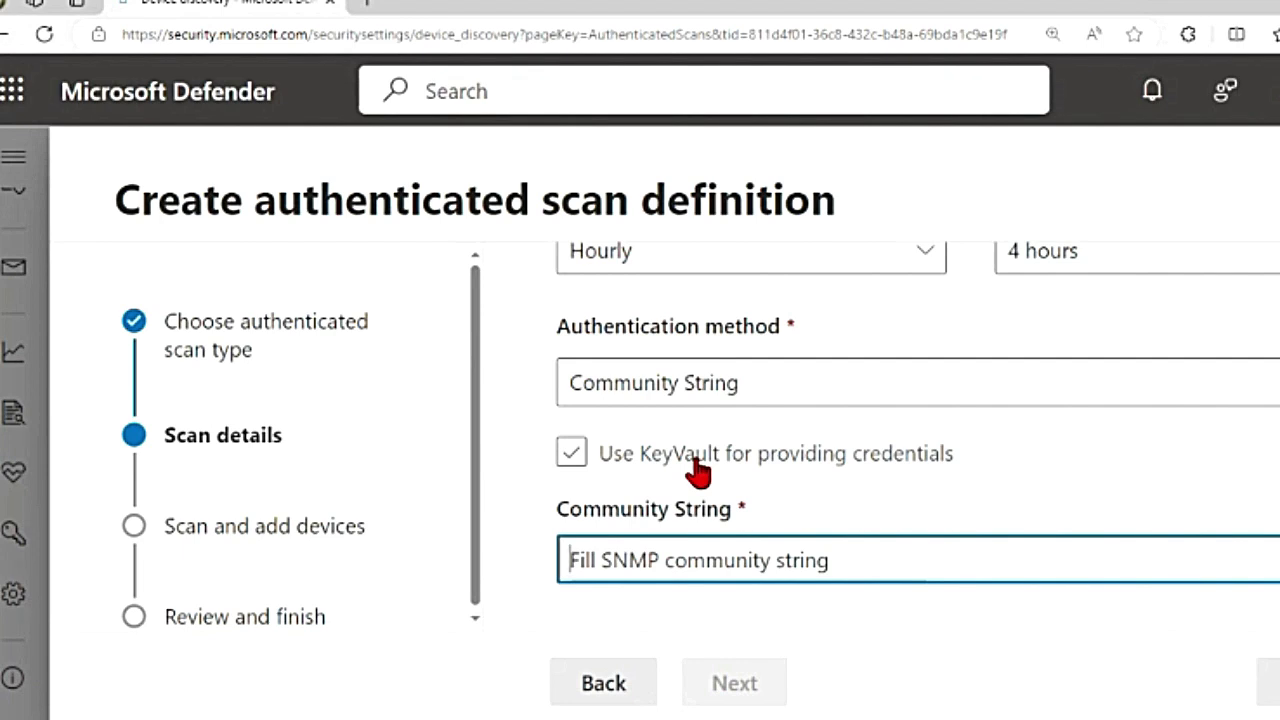
{"action": "left_click", "coordinate": [696, 462]}
{"action": "left_click", "coordinate": [694, 458]}
{"action": "left_click", "coordinate": [694, 458]}
Step: Review the Azure KeyVault URL and secret name fields and the authenticated scan definition title
{"action": "scroll", "coordinate": [805, 540], "scroll_direction": "down", "scroll_amount": 1}
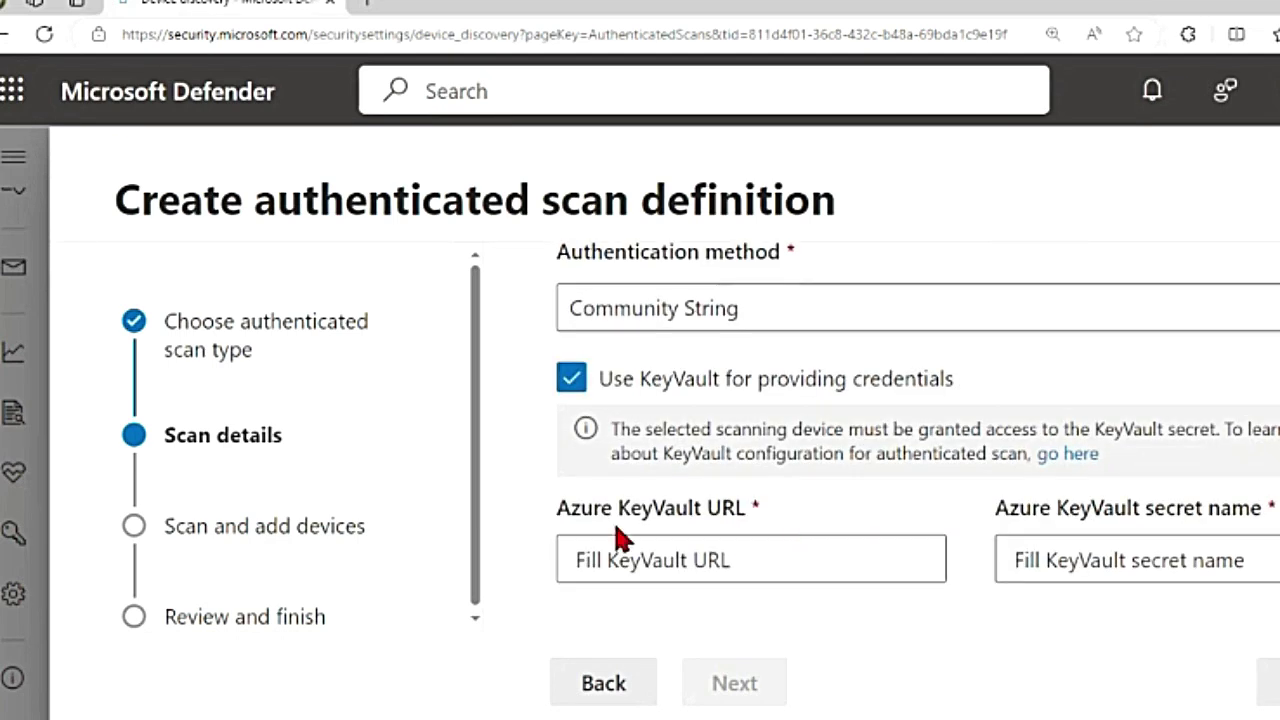
{"action": "left_click_drag", "start_coordinate": [558, 510], "coordinate": [834, 523]}
{"action": "left_click_drag", "start_coordinate": [990, 510], "coordinate": [1262, 512]}
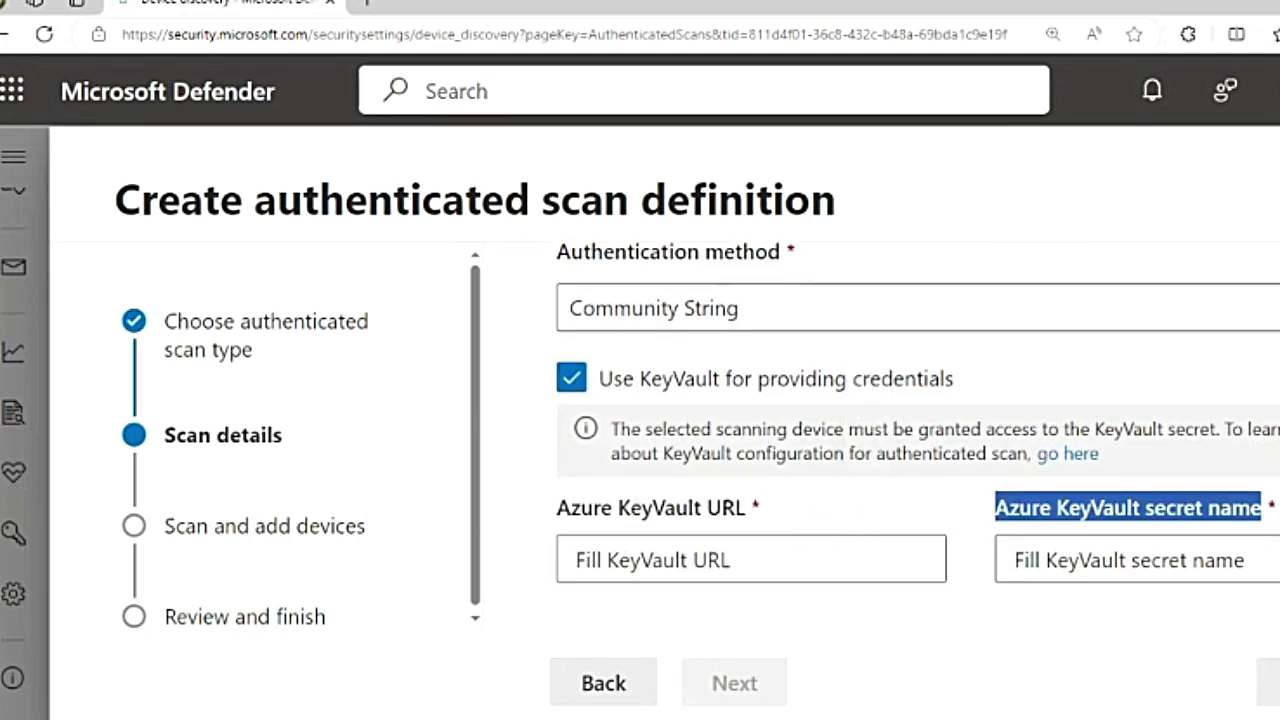
{"action": "scroll", "coordinate": [1270, 545], "scroll_direction": "up", "scroll_amount": 5}
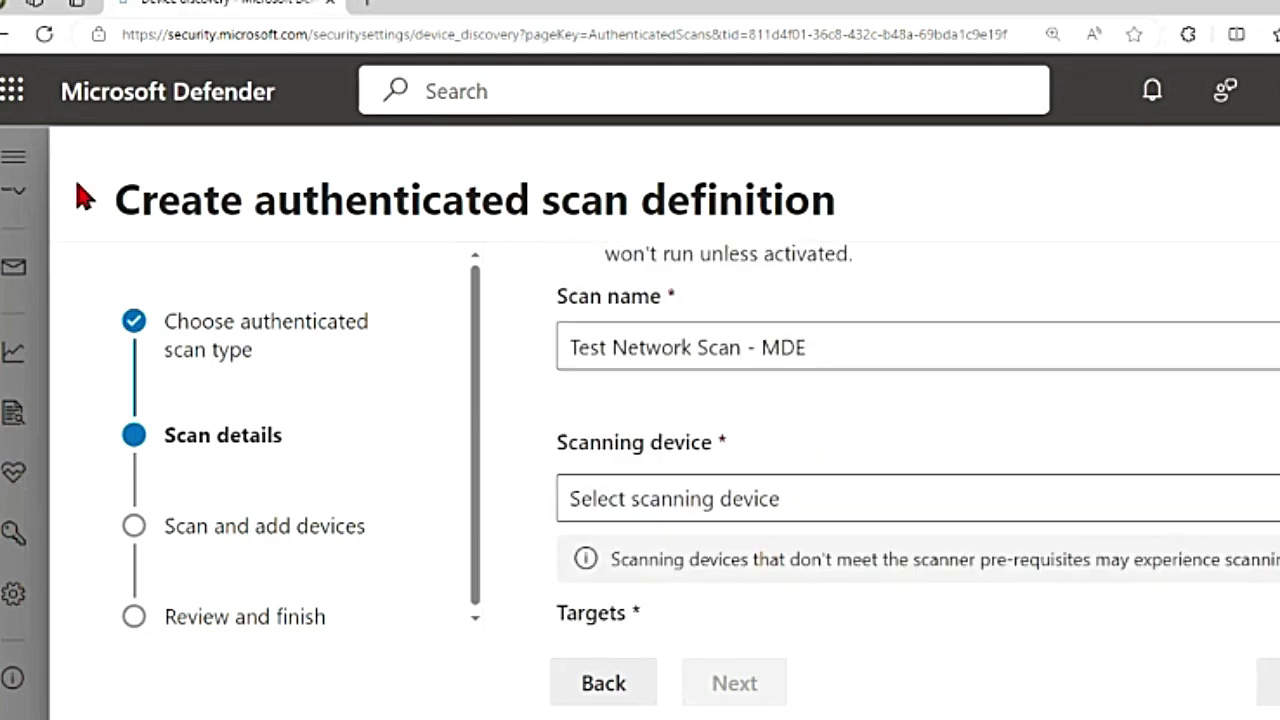
{"action": "left_click_drag", "start_coordinate": [254, 205], "coordinate": [868, 225]}
{"action": "scroll", "coordinate": [1276, 192], "scroll_direction": "up", "scroll_amount": 3}
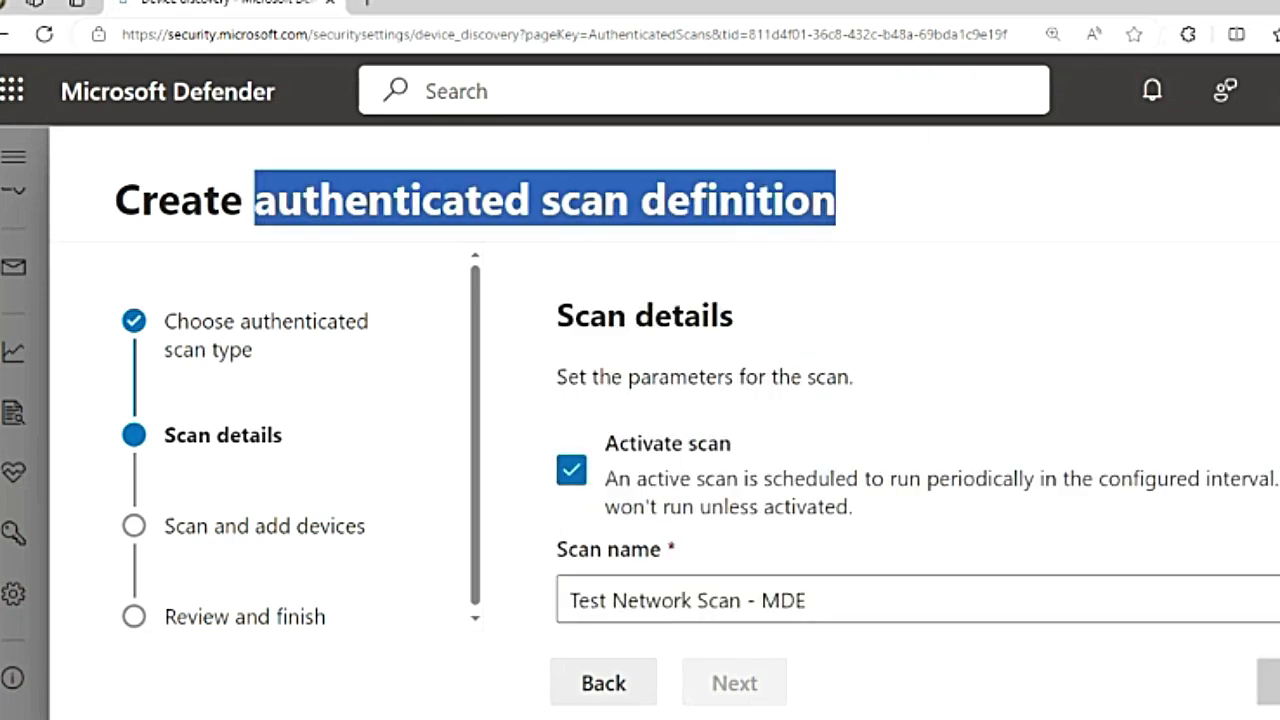
Step: Leave the scan wizard and go to the Assets > Devices inventory
{"action": "left_click", "coordinate": [12, 177]}
{"action": "left_click", "coordinate": [13, 157]}
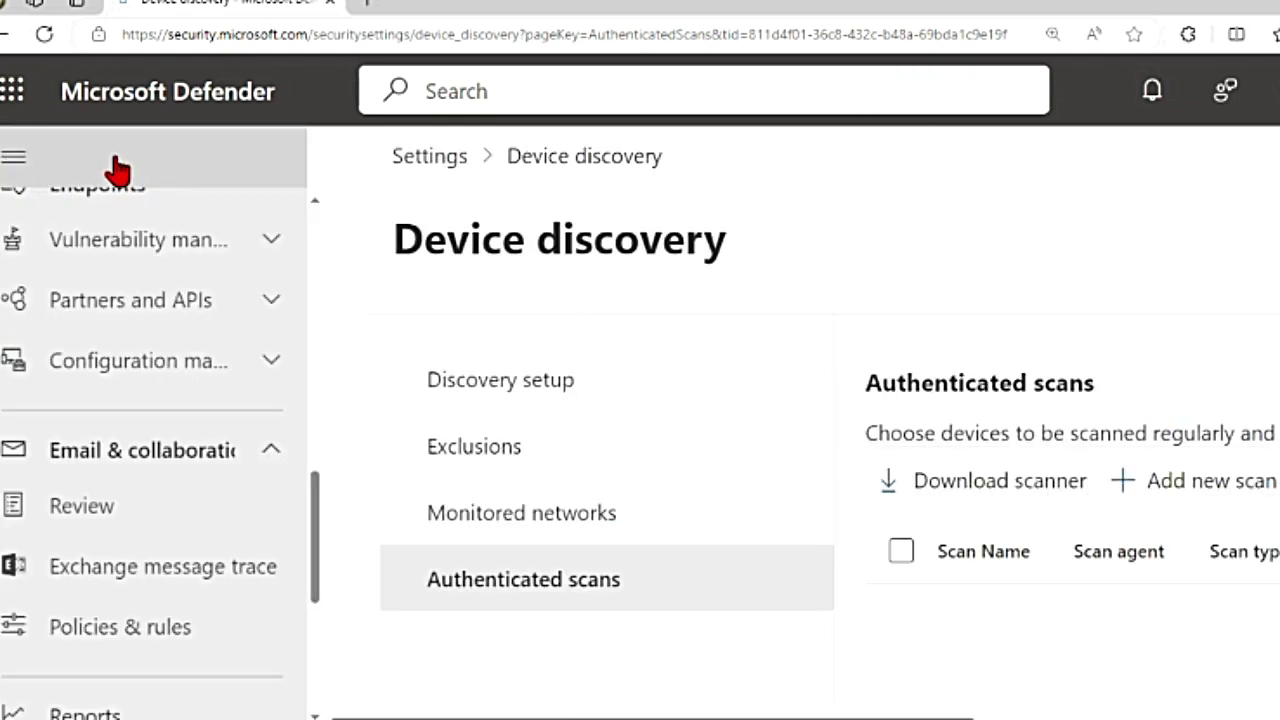
{"action": "scroll", "coordinate": [183, 470], "scroll_direction": "up", "scroll_amount": 3}
{"action": "scroll", "coordinate": [183, 516], "scroll_direction": "up", "scroll_amount": 2}
{"action": "scroll", "coordinate": [180, 517], "scroll_direction": "down", "scroll_amount": 2}
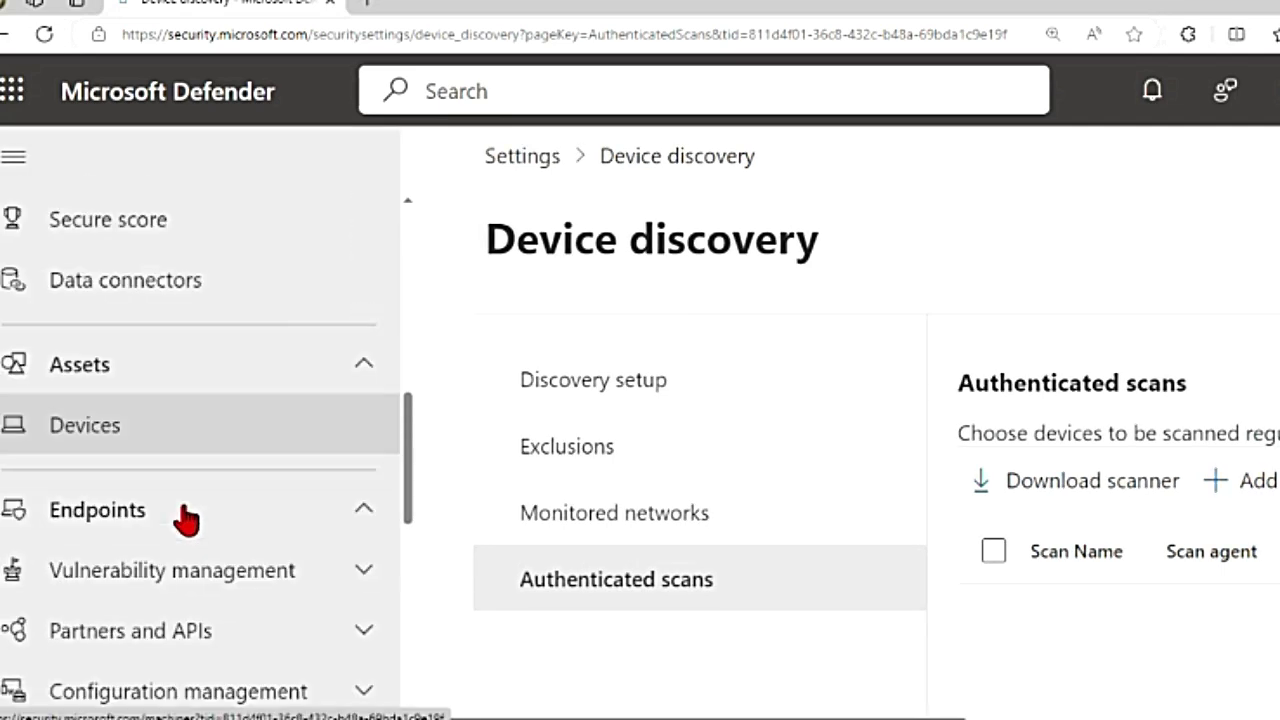
{"action": "left_click", "coordinate": [118, 440]}
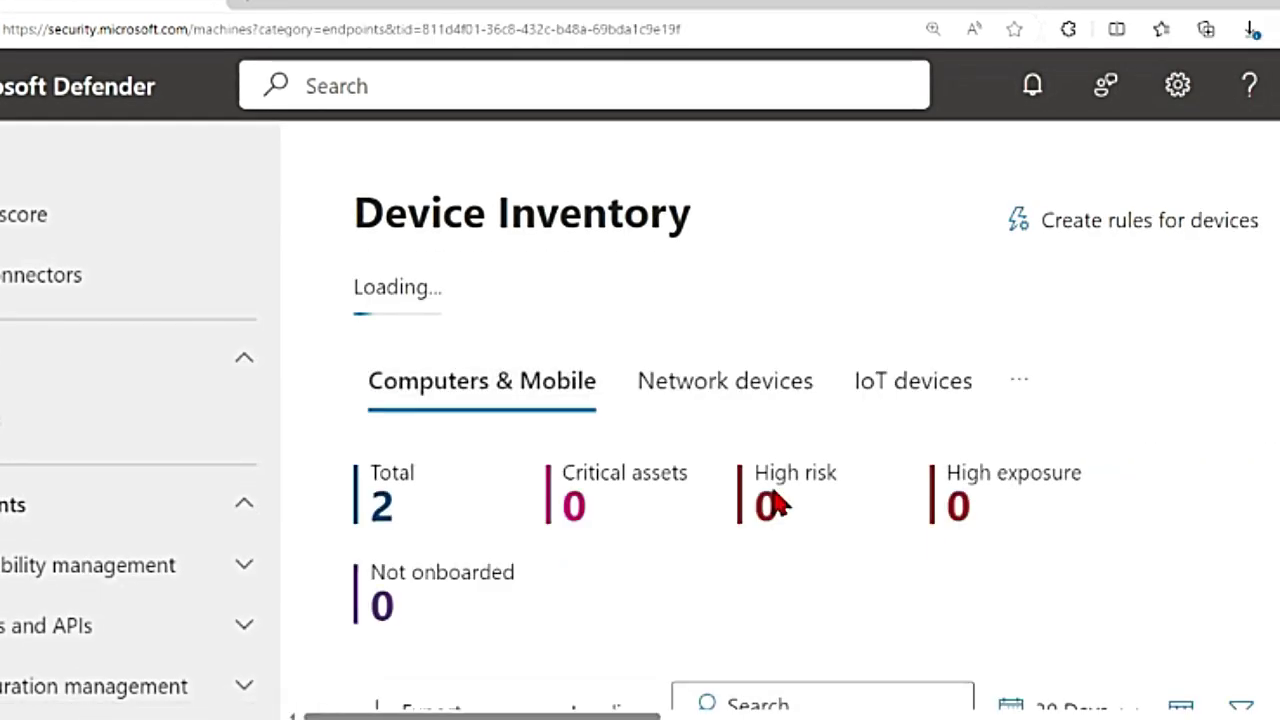
{"action": "scroll", "coordinate": [990, 512], "scroll_direction": "down", "scroll_amount": 3}
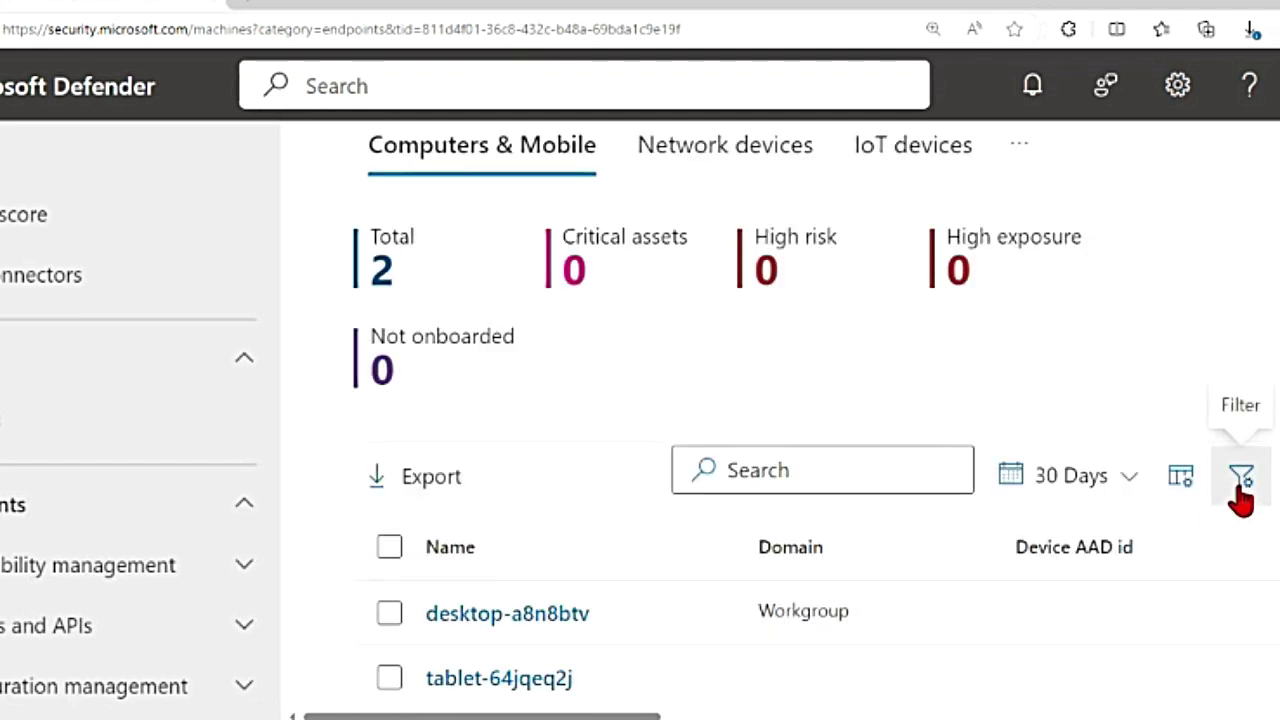
Step: Filter the device list to Onboarding status 'Can be onboarded' and apply it
{"action": "left_click", "coordinate": [1237, 492]}
{"action": "scroll", "coordinate": [735, 540], "scroll_direction": "down", "scroll_amount": 5}
{"action": "scroll", "coordinate": [740, 541], "scroll_direction": "down", "scroll_amount": 10}
{"action": "scroll", "coordinate": [691, 514], "scroll_direction": "up", "scroll_amount": 3}
{"action": "left_click_drag", "start_coordinate": [500, 277], "coordinate": [711, 289]}
{"action": "left_click", "coordinate": [530, 410]}
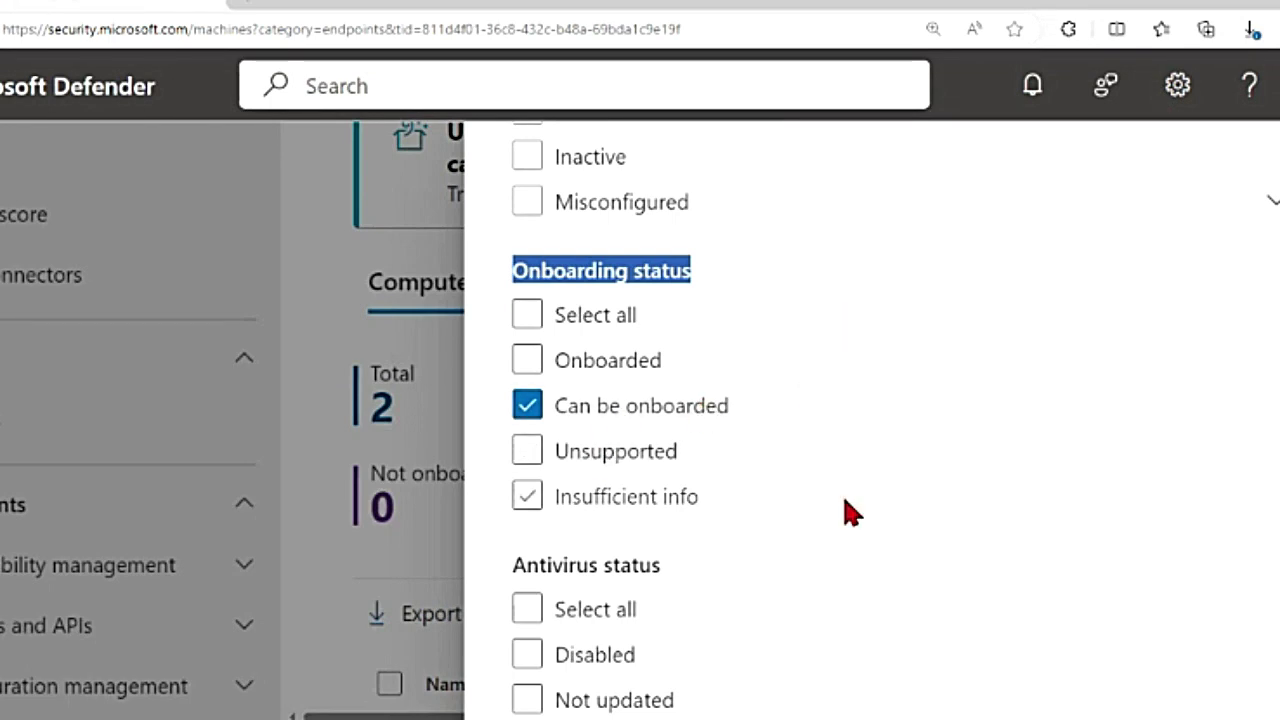
{"action": "scroll", "coordinate": [849, 514], "scroll_direction": "down", "scroll_amount": 10}
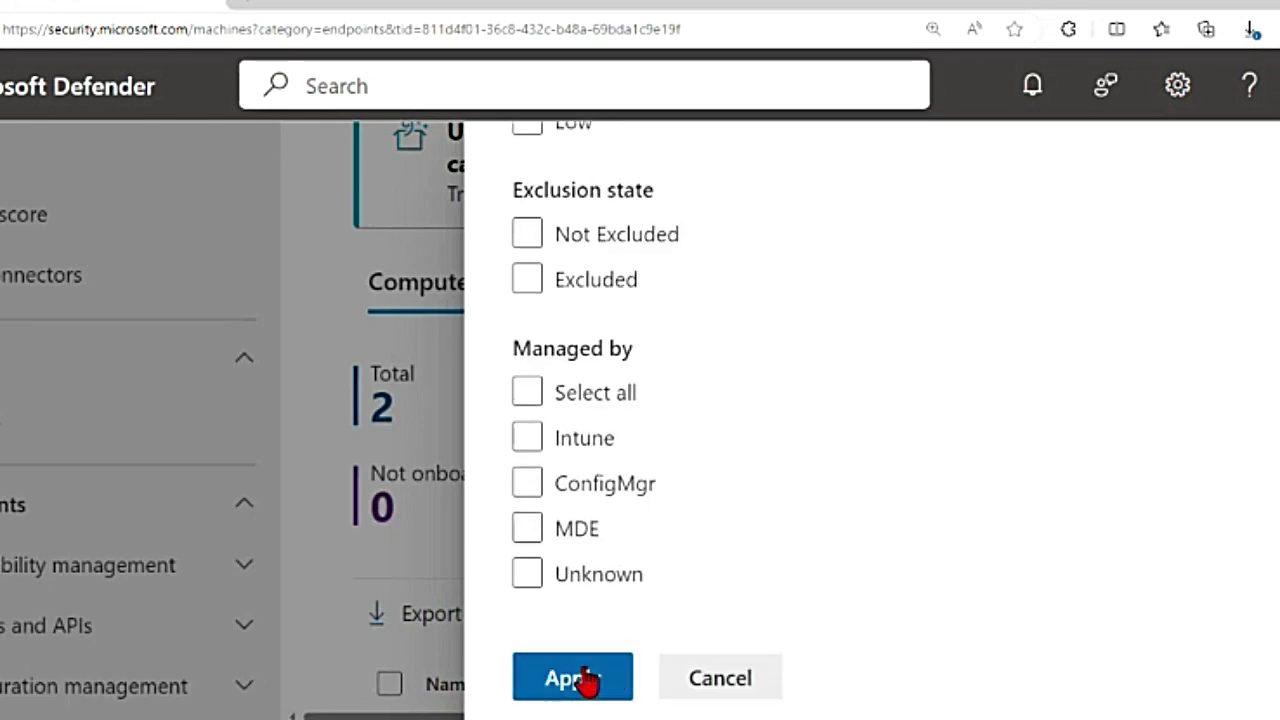
{"action": "left_click", "coordinate": [595, 682]}
{"action": "scroll", "coordinate": [632, 465], "scroll_direction": "down", "scroll_amount": 2}
{"action": "scroll", "coordinate": [632, 465], "scroll_direction": "up", "scroll_amount": 1}
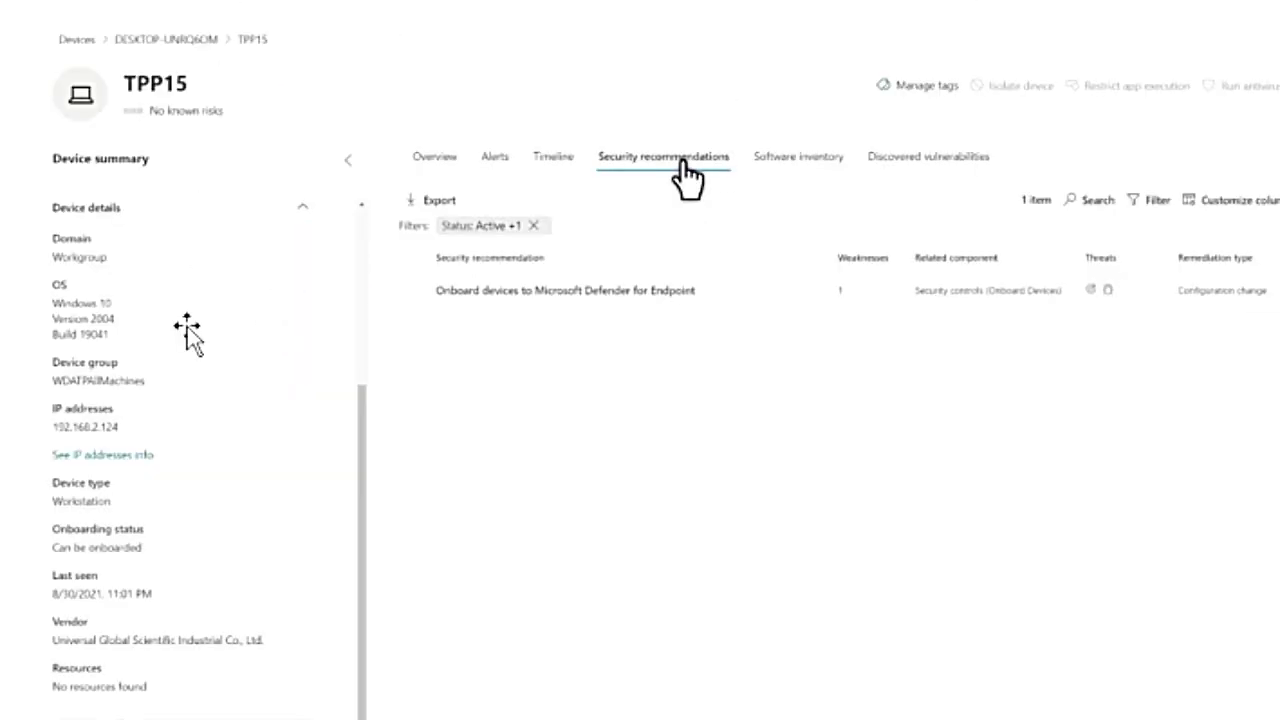
{"action": "left_click", "coordinate": [60, 535]}
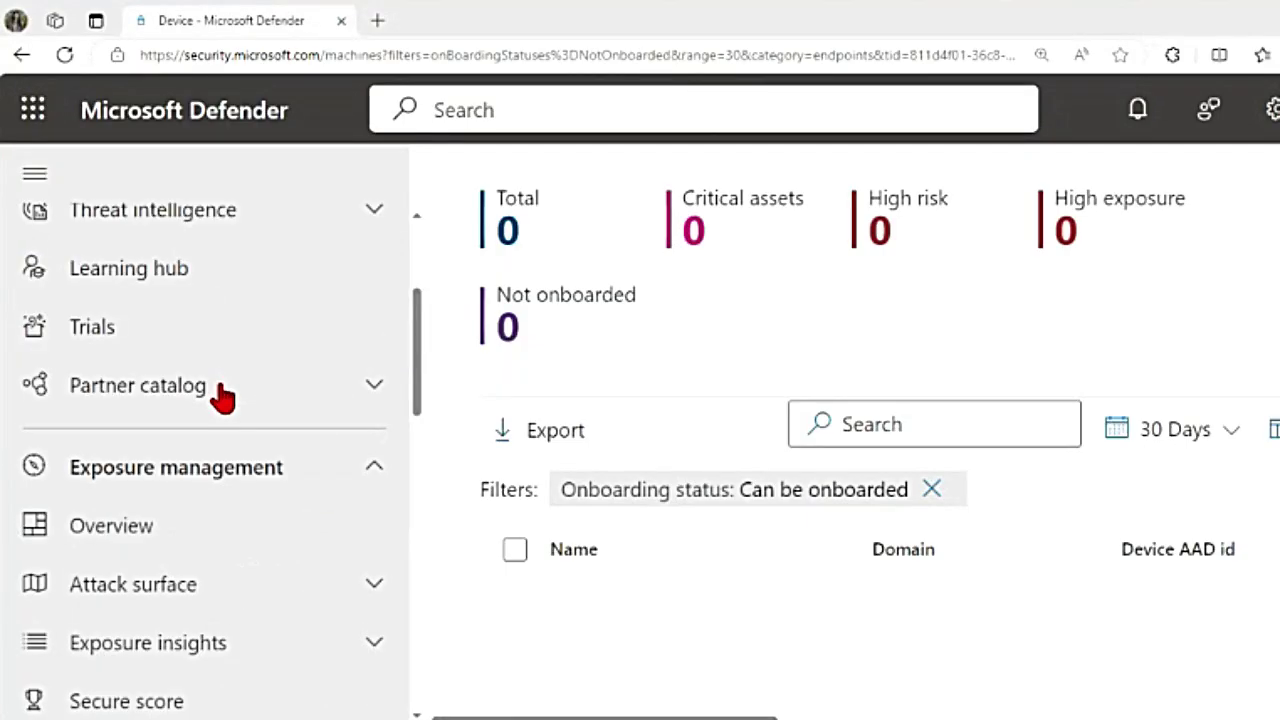
Step: Open Vulnerability management > Recommendations and search for 'onboard devic'
{"action": "scroll", "coordinate": [220, 398], "scroll_direction": "up", "scroll_amount": 3}
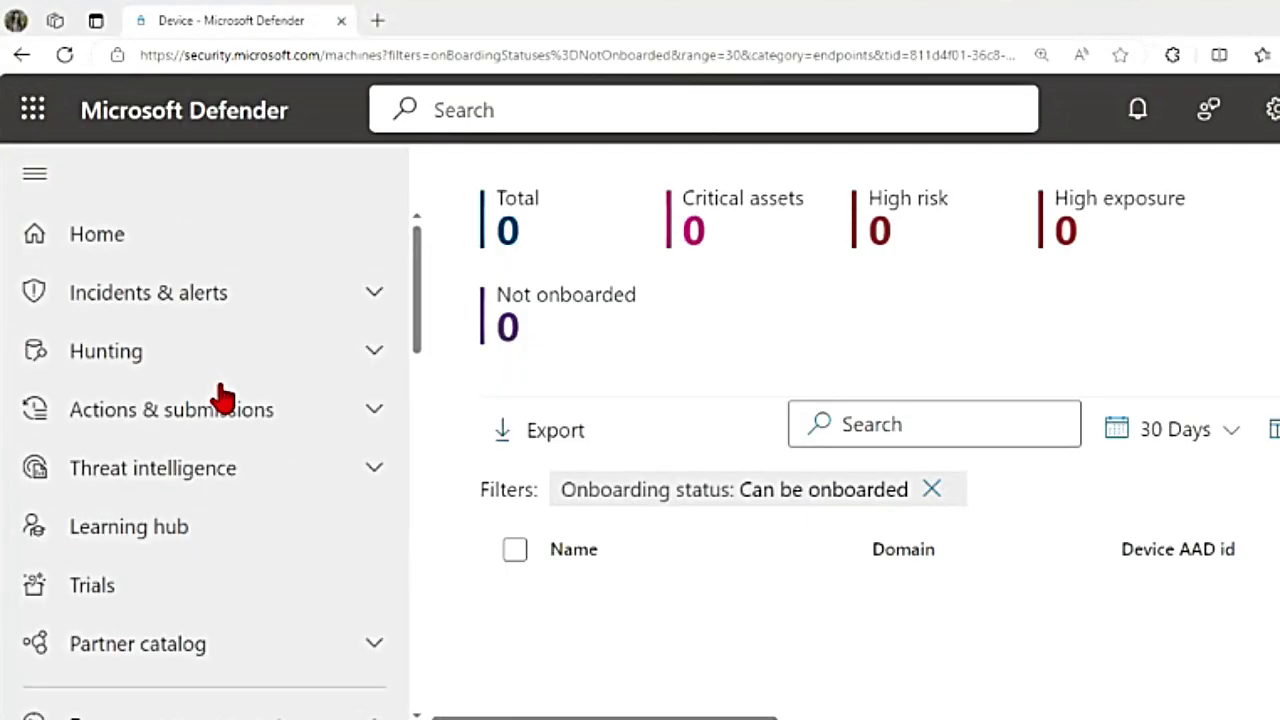
{"action": "scroll", "coordinate": [222, 399], "scroll_direction": "down", "scroll_amount": 5}
{"action": "scroll", "coordinate": [223, 400], "scroll_direction": "up", "scroll_amount": 5}
{"action": "scroll", "coordinate": [224, 400], "scroll_direction": "down", "scroll_amount": 3}
{"action": "scroll", "coordinate": [226, 400], "scroll_direction": "down", "scroll_amount": 6}
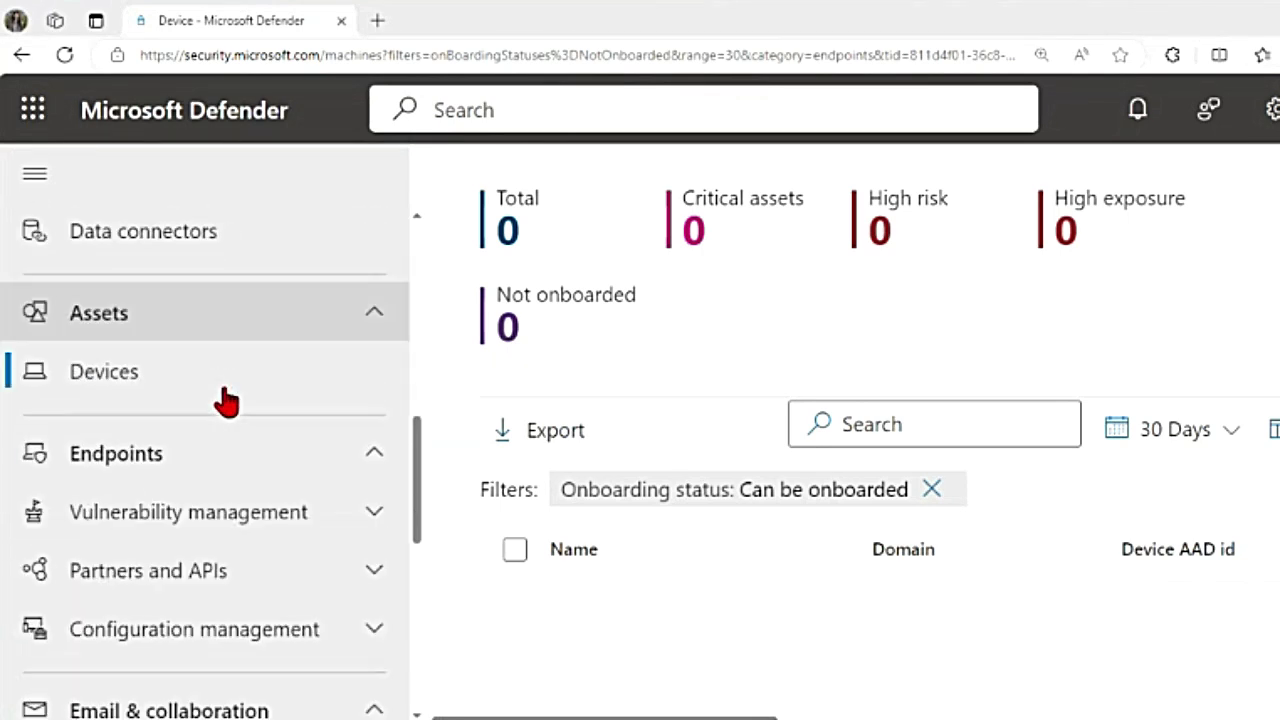
{"action": "left_click", "coordinate": [378, 440]}
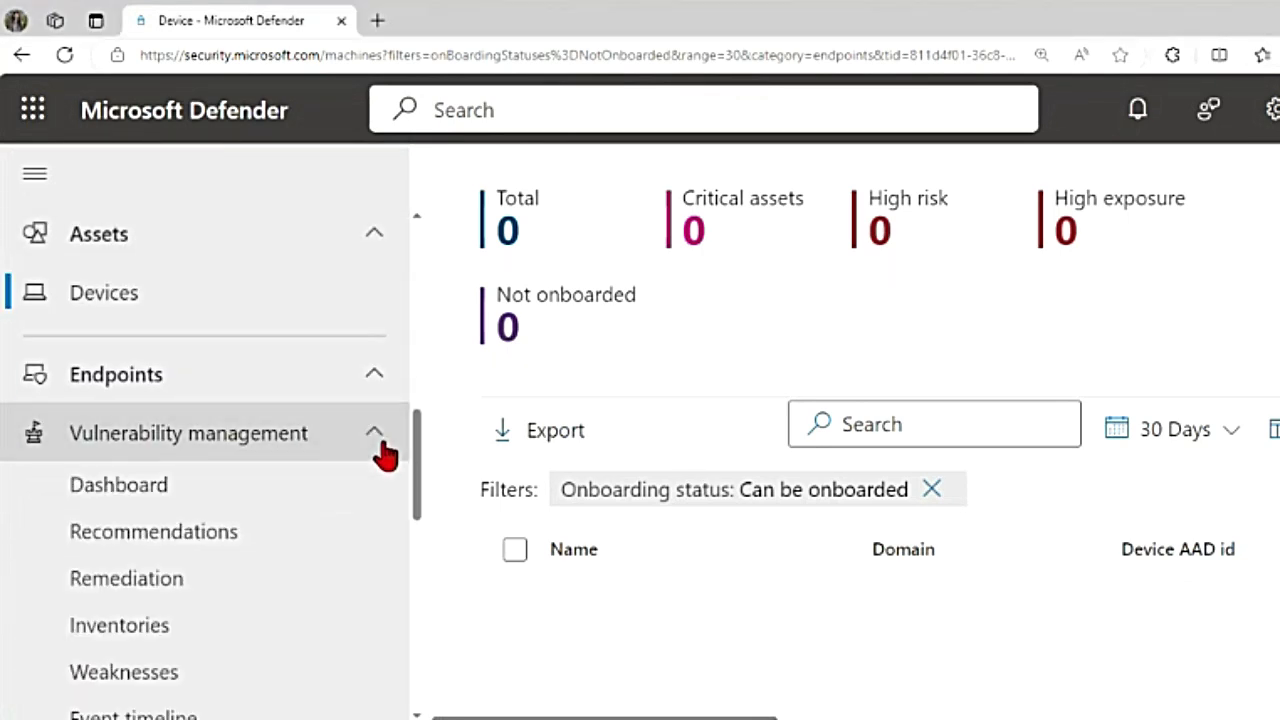
{"action": "left_click", "coordinate": [211, 543]}
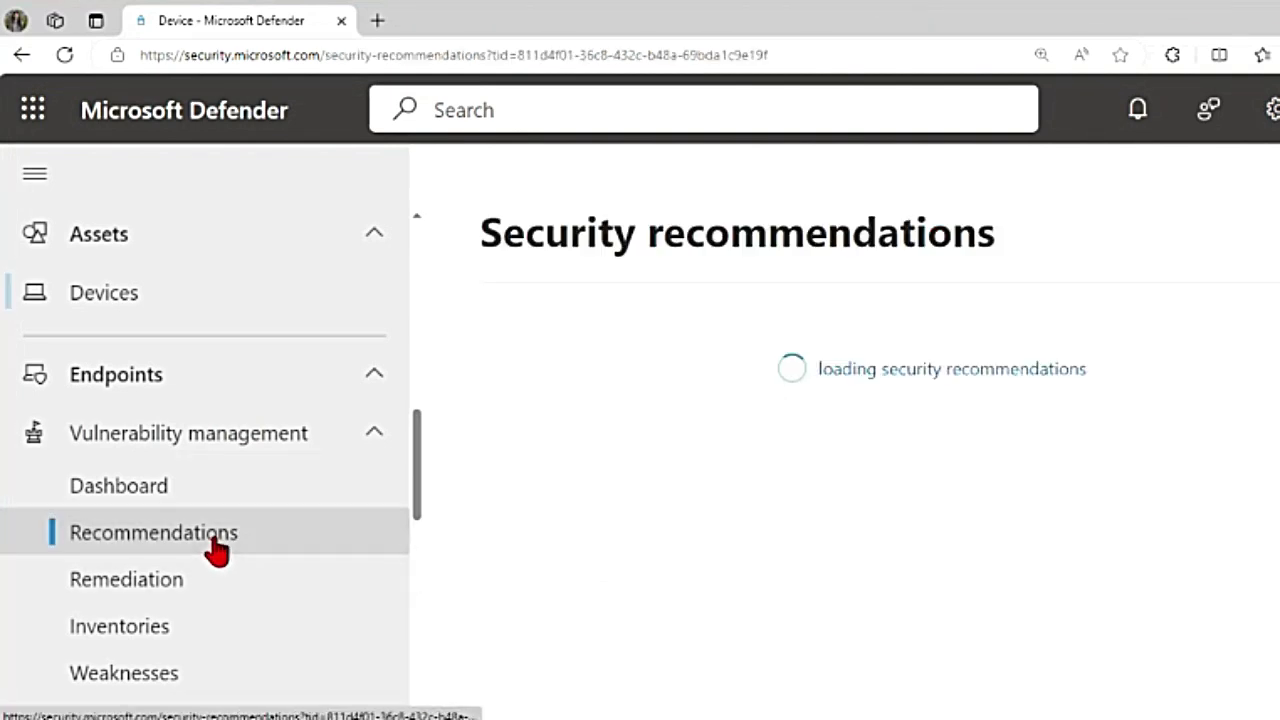
{"action": "left_click", "coordinate": [1031, 381]}
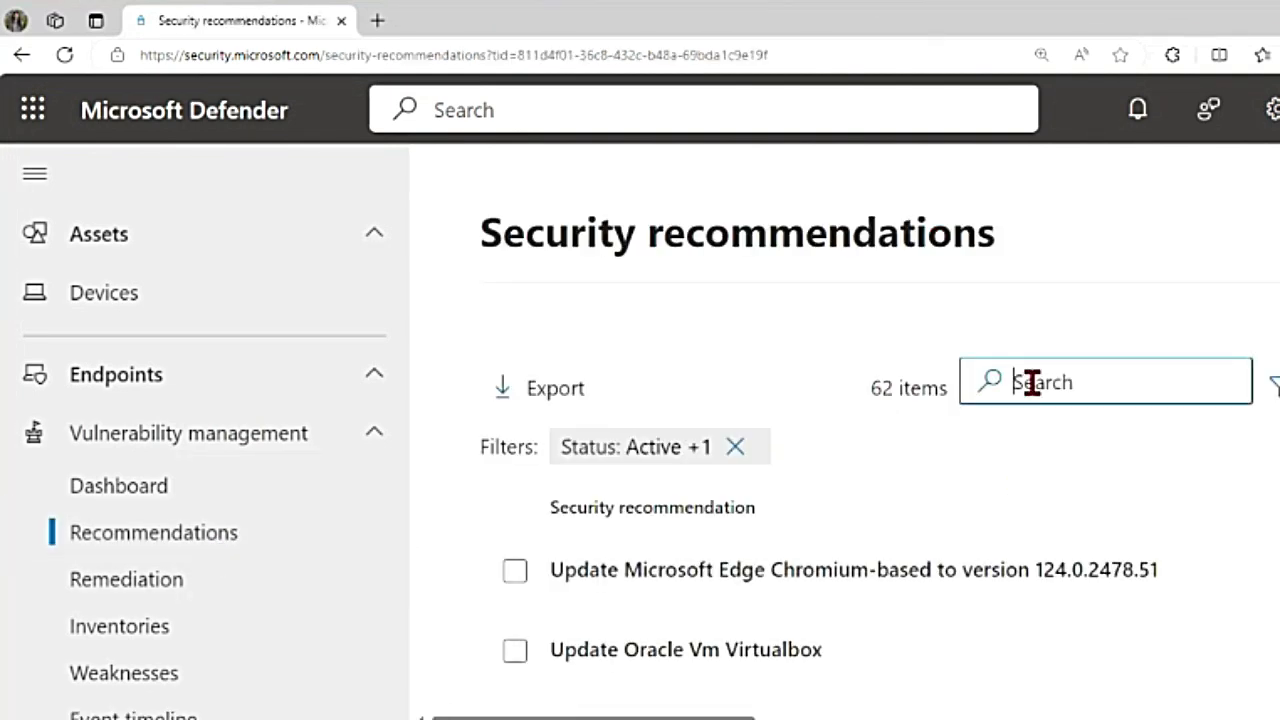
{"action": "type", "text": "onboard devic"}
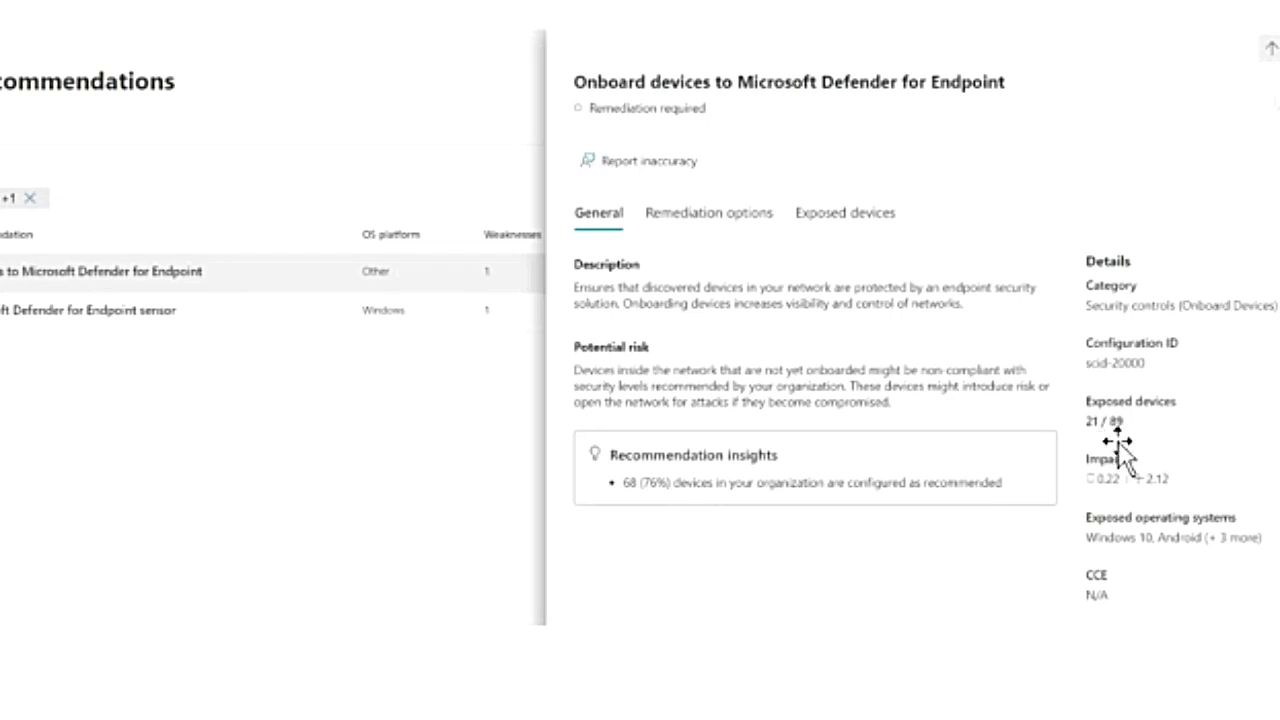
Step: Show the Exposed devices tab listing the recommendation's 21 devices
{"action": "left_click", "coordinate": [845, 212]}
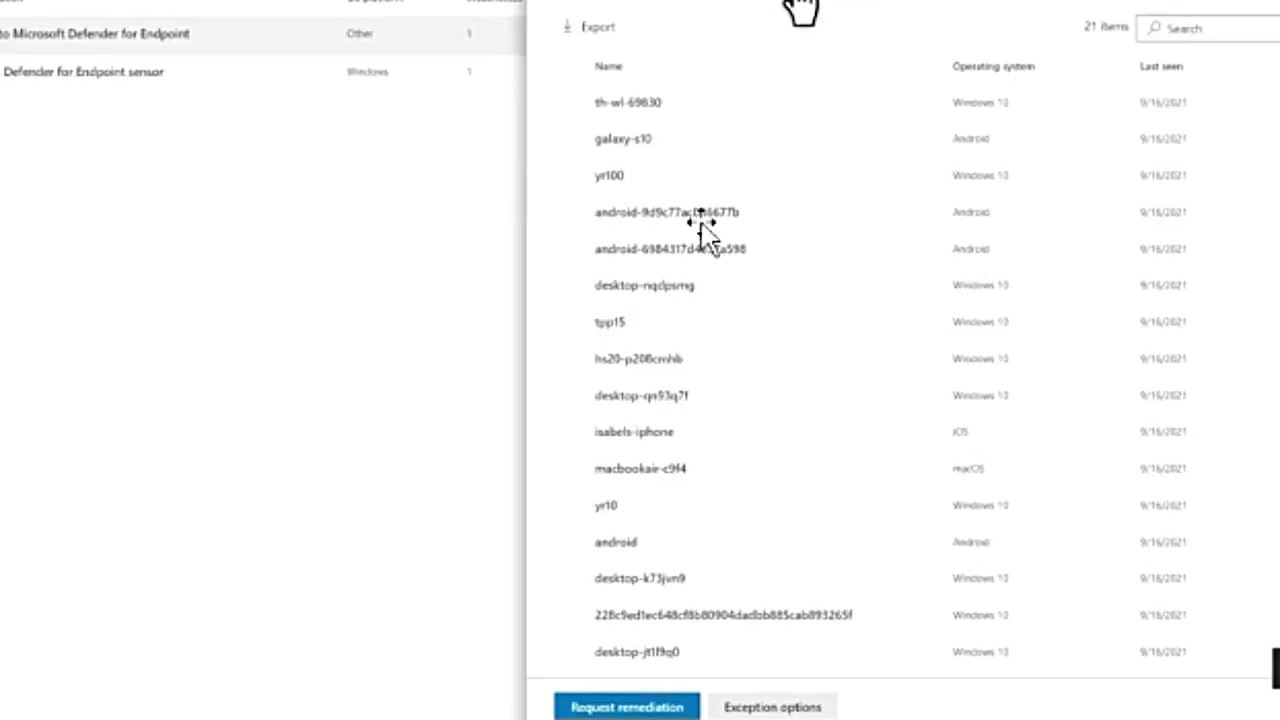
{"action": "left_click", "coordinate": [653, 706]}
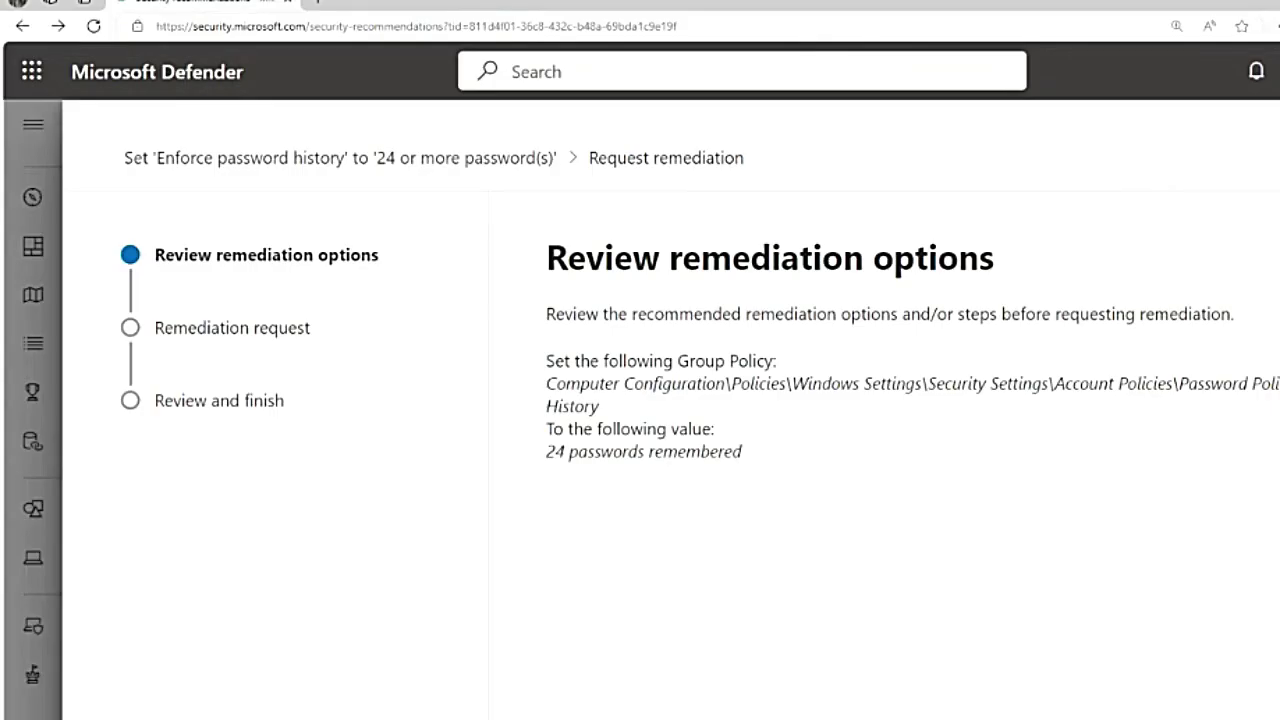